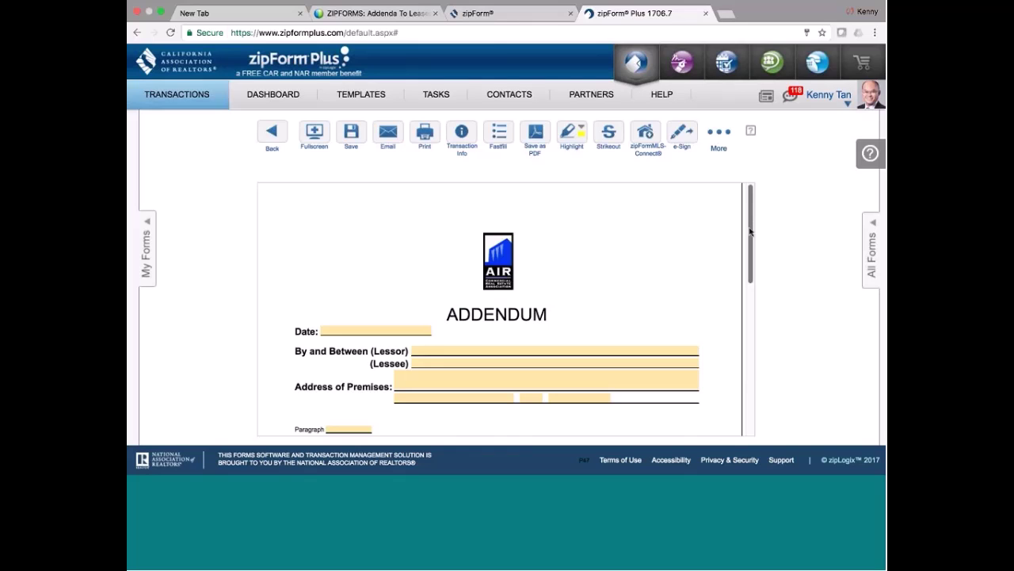
# Step: Look through the Addendum form from its header to the initials block and return to the transaction's documents without saving
pyautogui.scroll(-3, 761, 276)
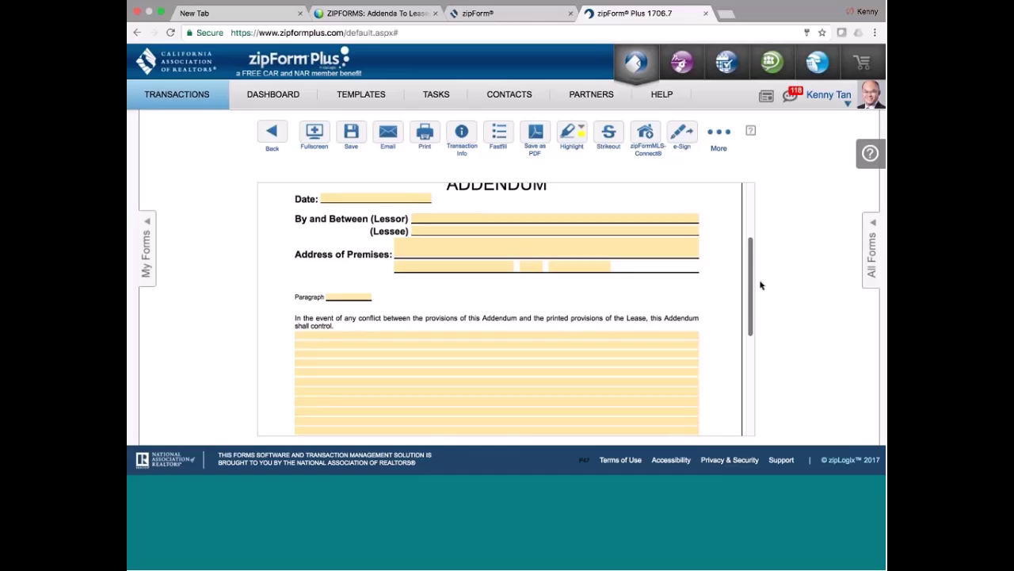
pyautogui.scroll(-1, 755, 306)
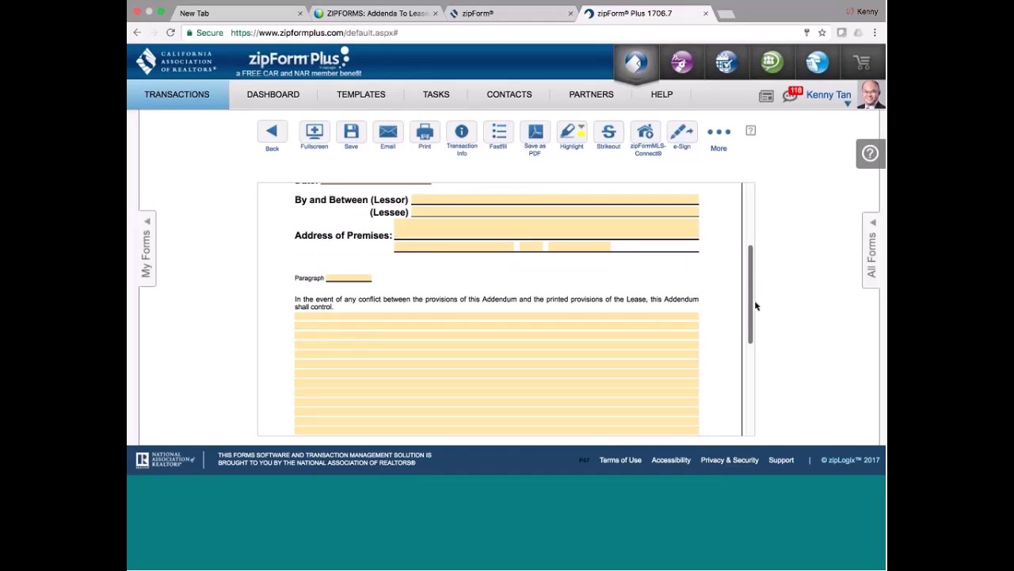
pyautogui.scroll(-5, 755, 306)
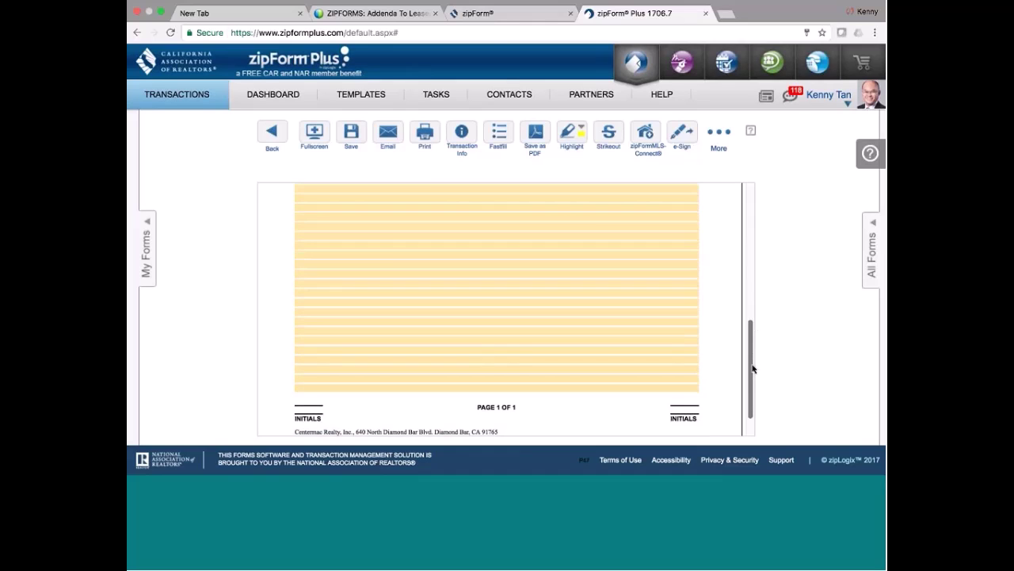
pyautogui.scroll(5, 745, 262)
pyautogui.scroll(3, 745, 263)
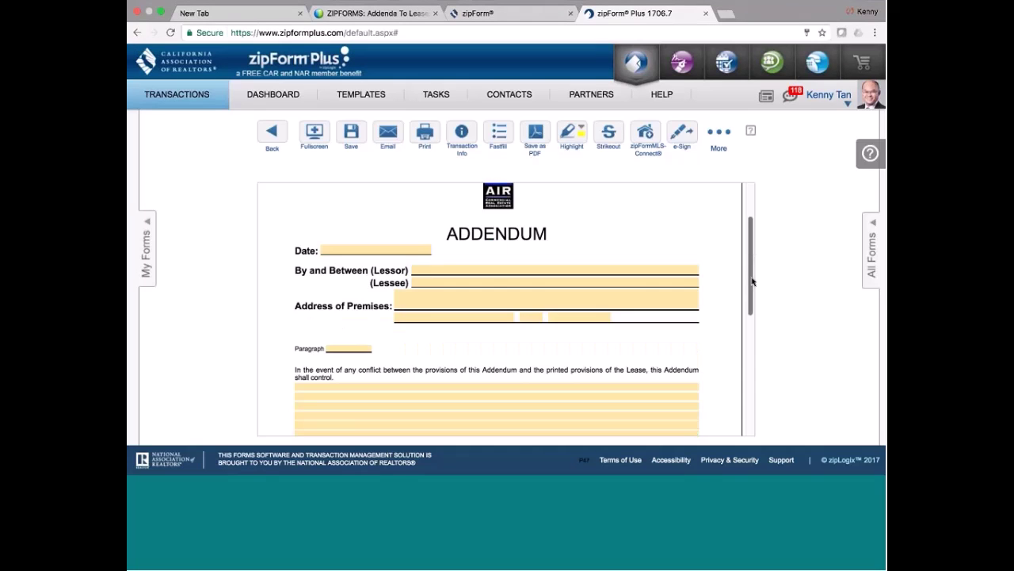
pyautogui.moveTo(752, 250); pyautogui.dragTo(770, 204)
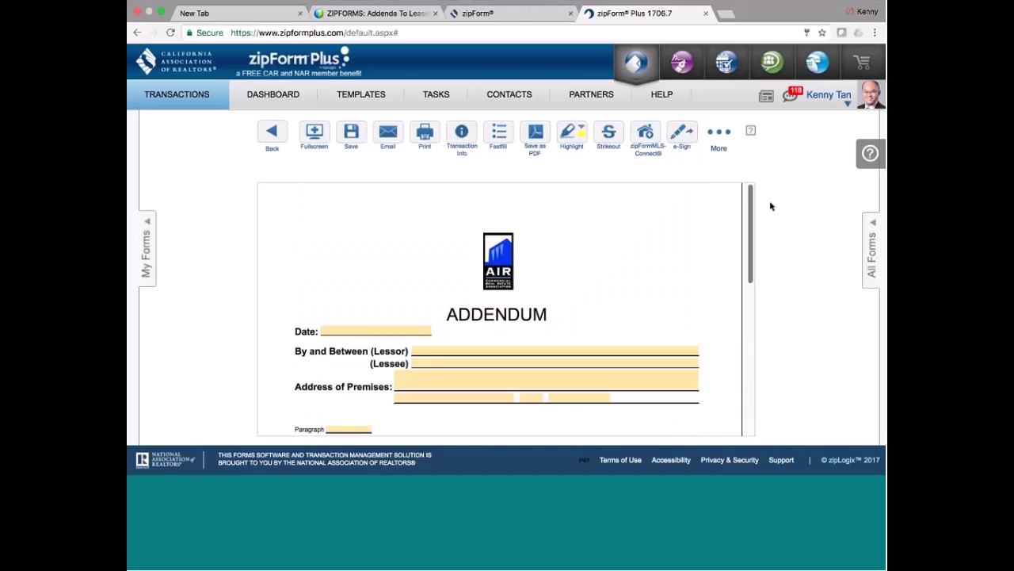
pyautogui.click(271, 135)
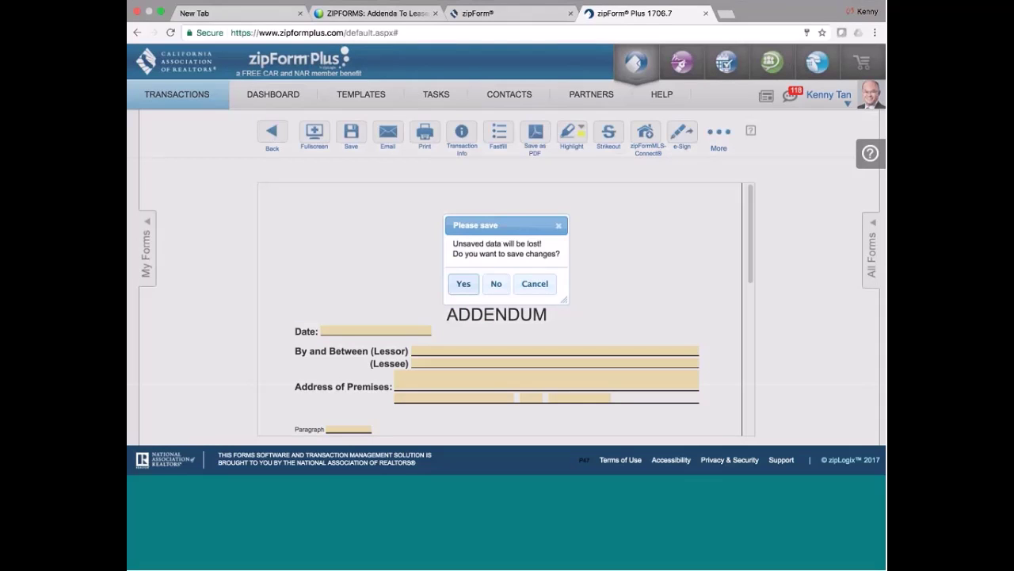
pyautogui.click(496, 284)
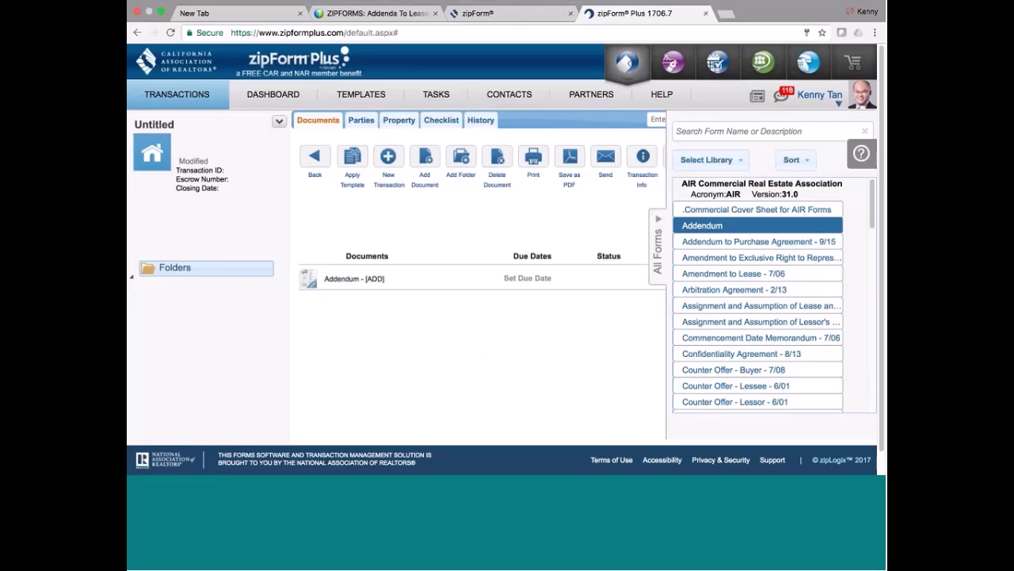
# Step: Add the Arbitration Agreement - 2/13 form to the transaction and open it
pyautogui.click(688, 287)
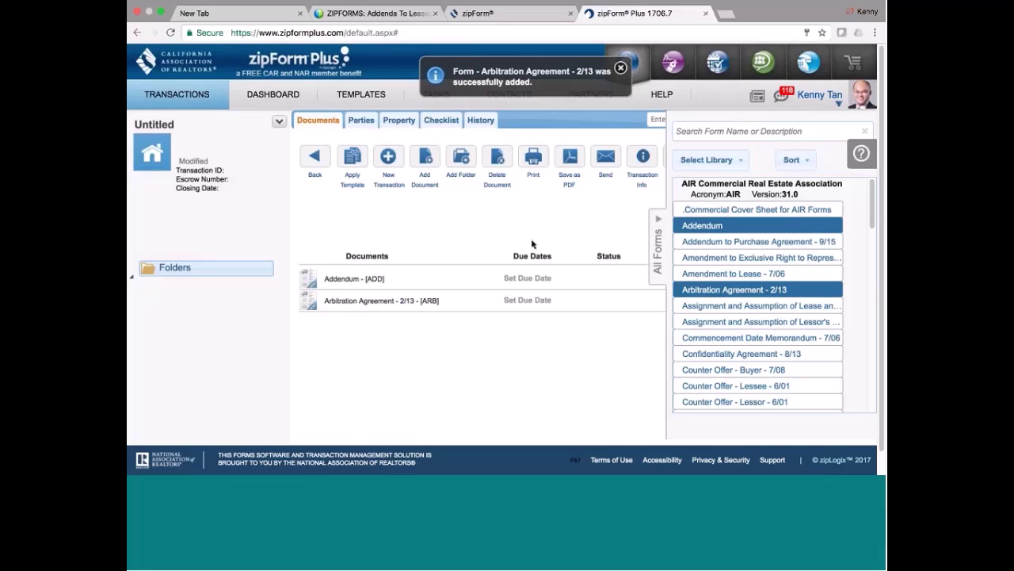
pyautogui.click(385, 302)
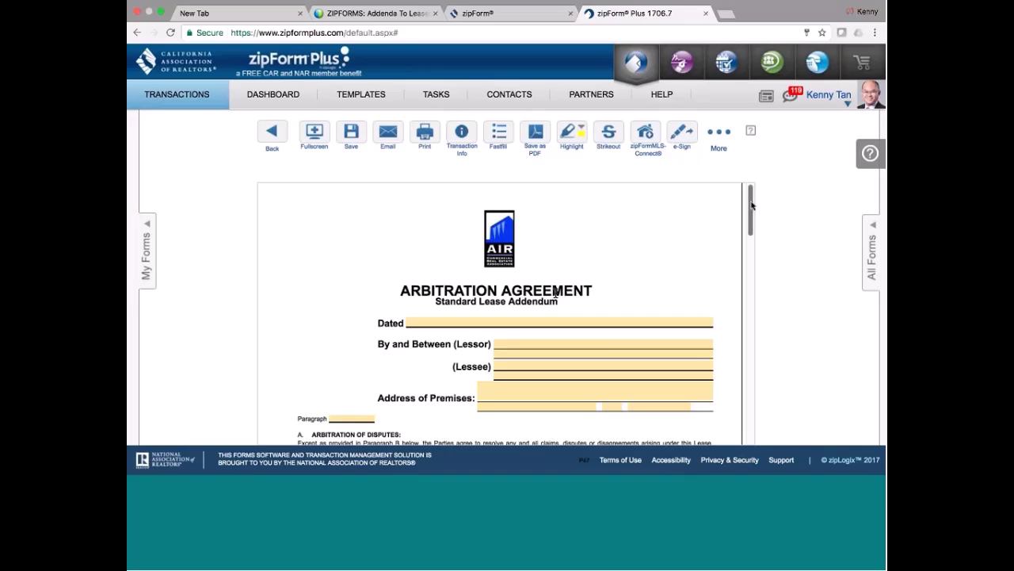
# Step: Review the Arbitration Agreement's party fields and dispute clauses, and close the form without saving
pyautogui.moveTo(751, 206)
pyautogui.mouseDown()
pyautogui.moveTo(745, 231)
pyautogui.moveTo(746, 219)
pyautogui.mouseUp()
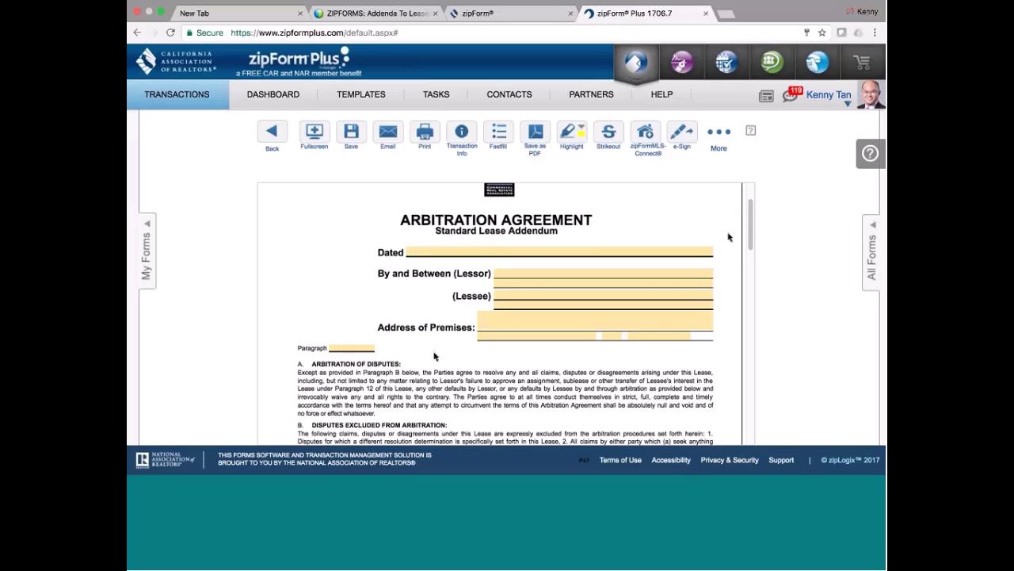
pyautogui.moveTo(749, 224); pyautogui.dragTo(749, 197)
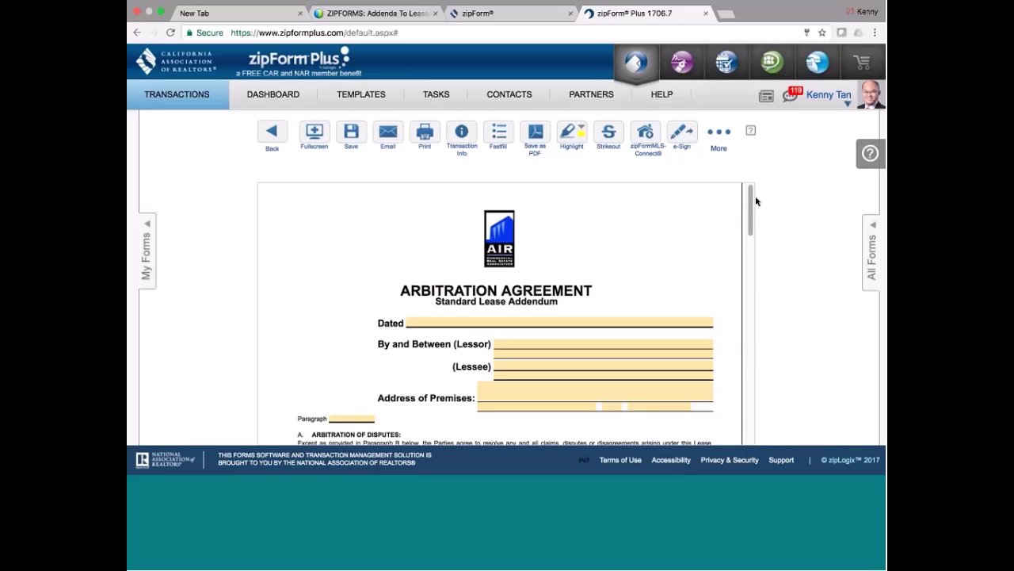
pyautogui.click(272, 134)
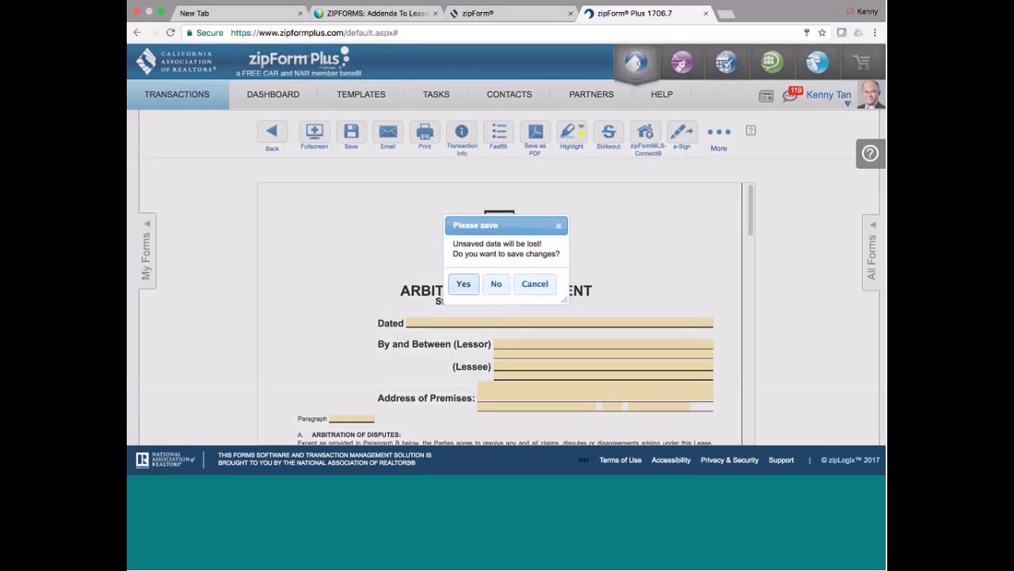
pyautogui.click(497, 285)
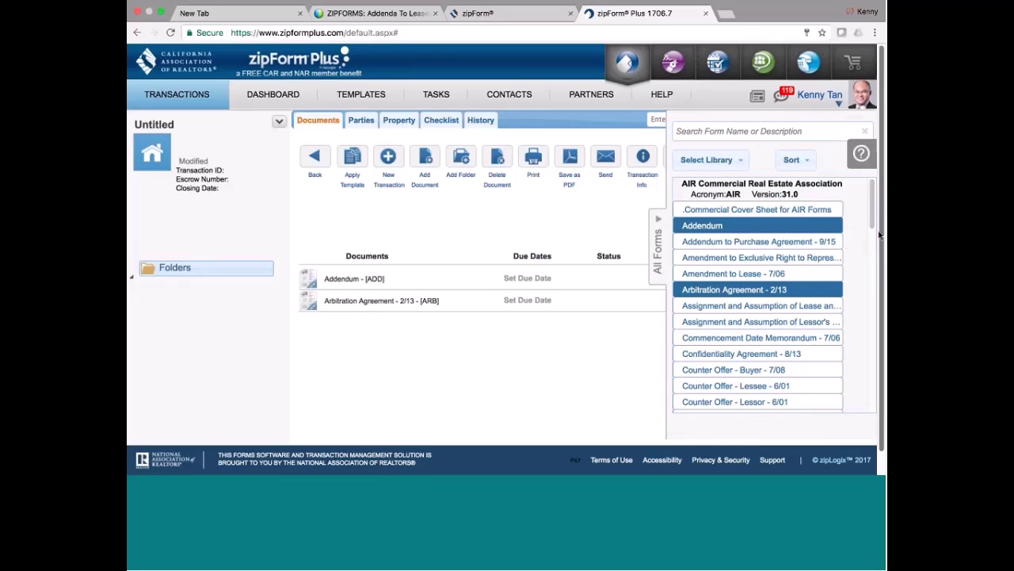
# Step: Add the Guaranty of Lease - 9/06 form to the transaction and open it
pyautogui.moveTo(871, 215); pyautogui.dragTo(872, 248)
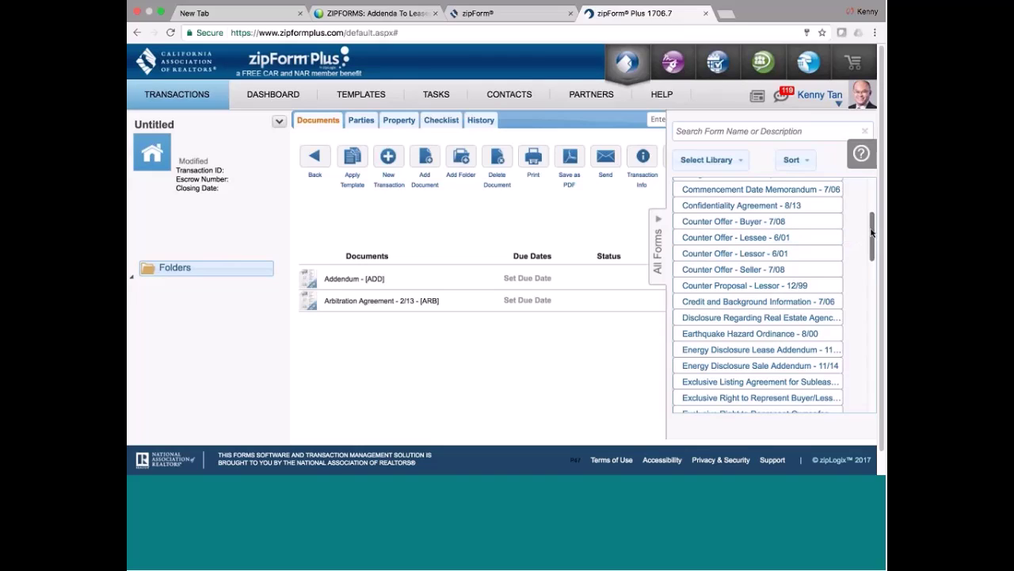
pyautogui.moveTo(871, 231); pyautogui.dragTo(870, 248)
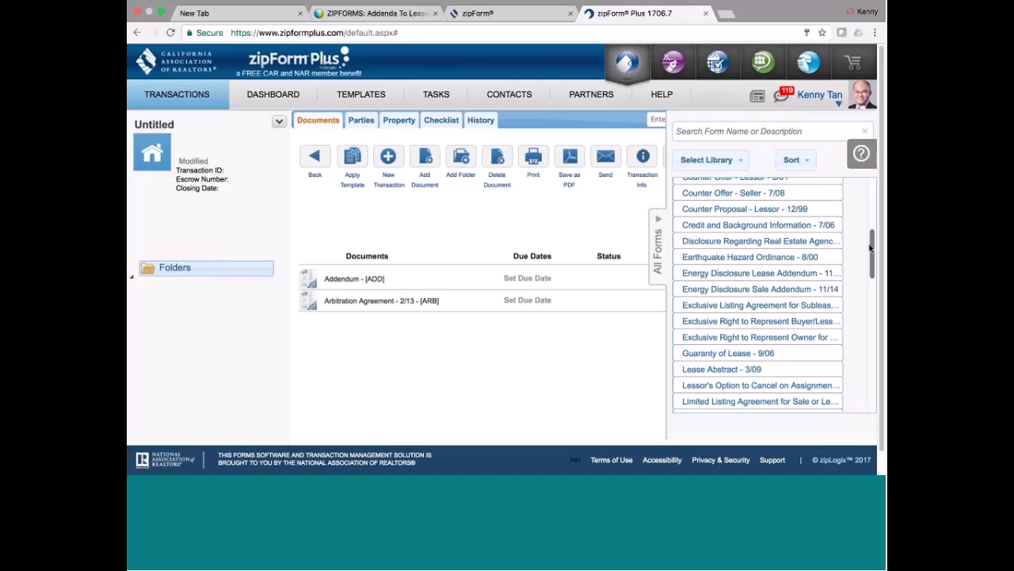
pyautogui.moveTo(871, 248); pyautogui.dragTo(869, 252)
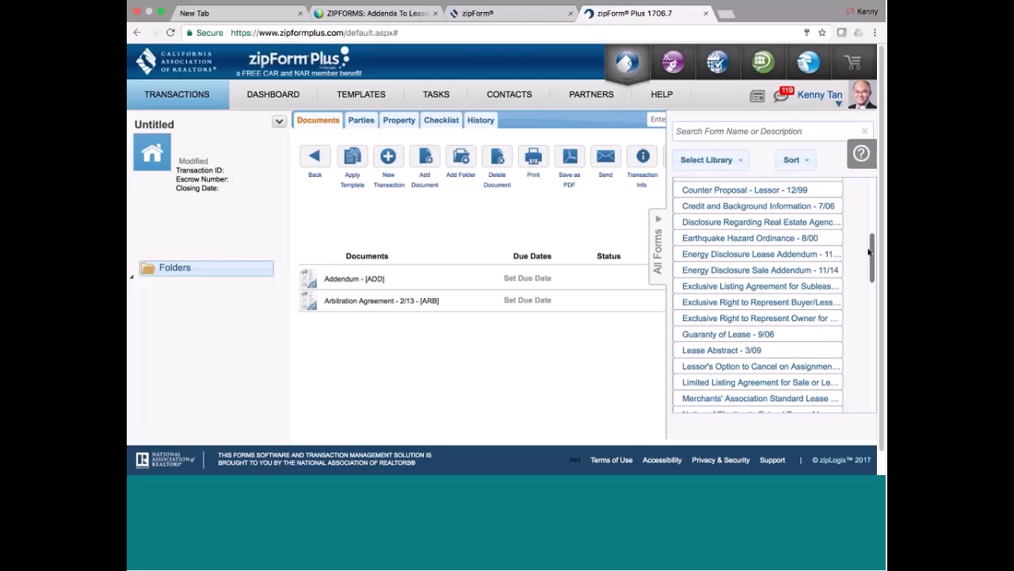
pyautogui.scroll(-2, 869, 252)
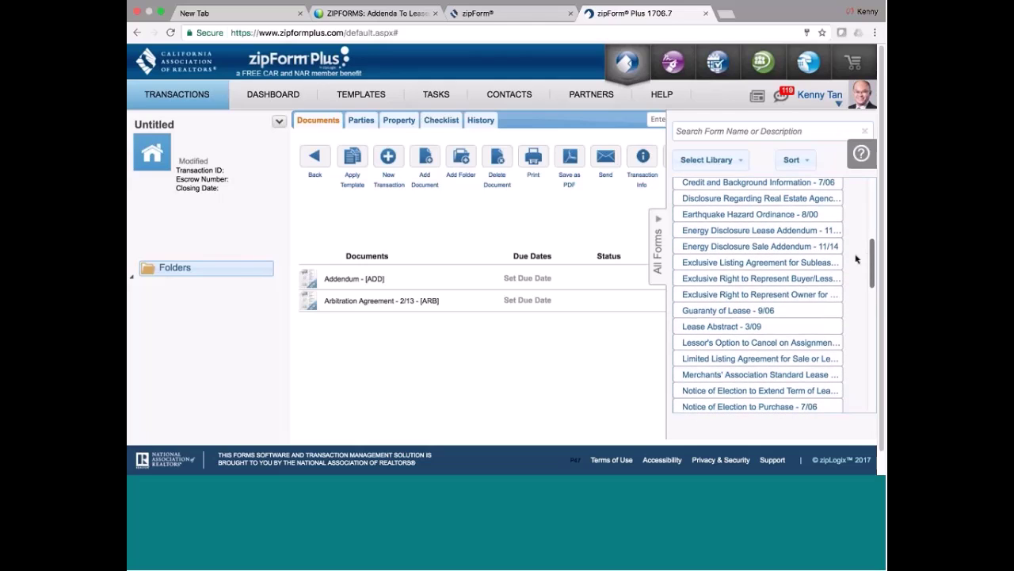
pyautogui.doubleClick(713, 315)
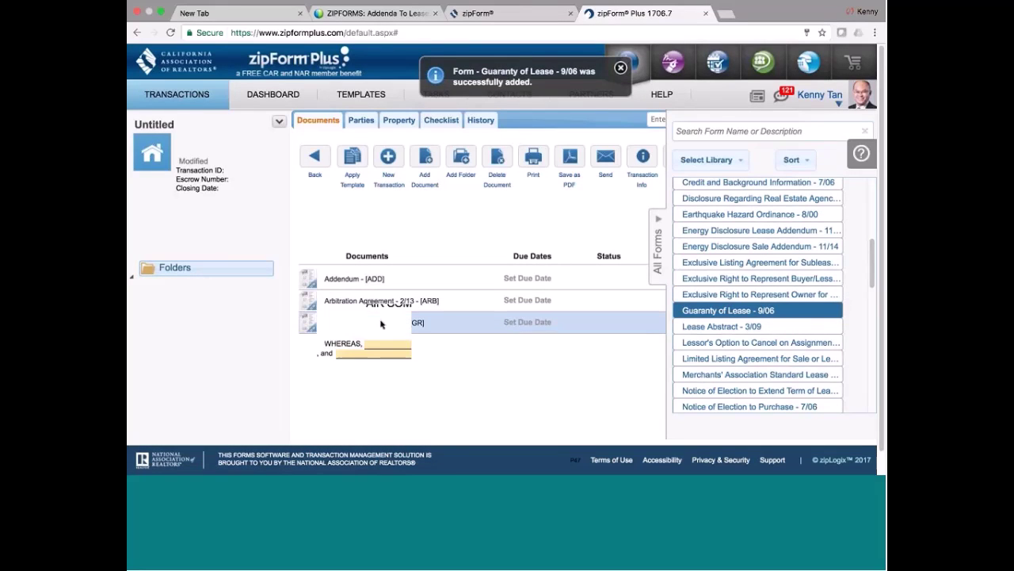
pyautogui.doubleClick(381, 323)
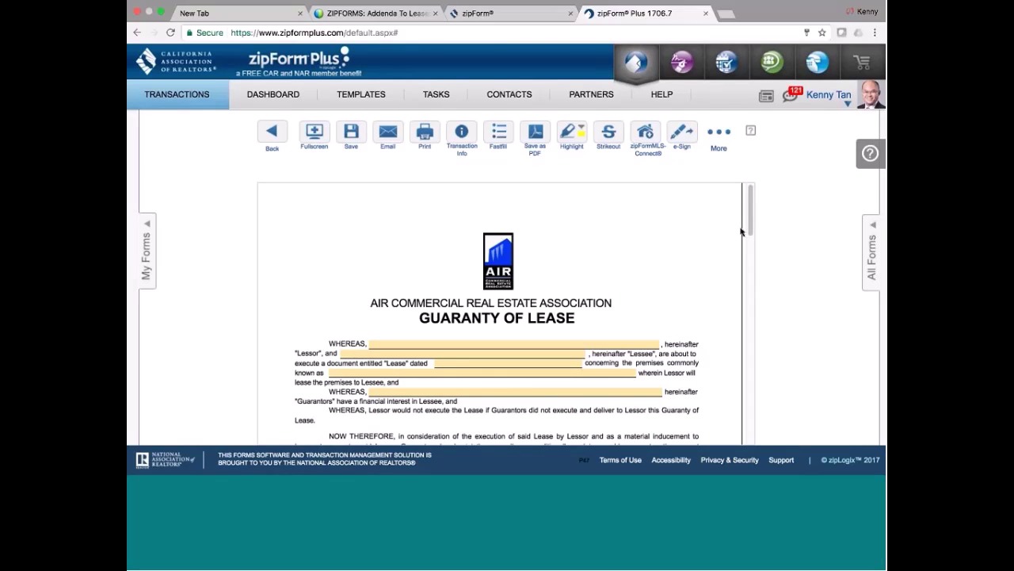
# Step: Review the Guaranty of Lease down to the guarantors' signature block, and close the form, accepting the offer to save
pyautogui.moveTo(752, 208); pyautogui.dragTo(734, 392)
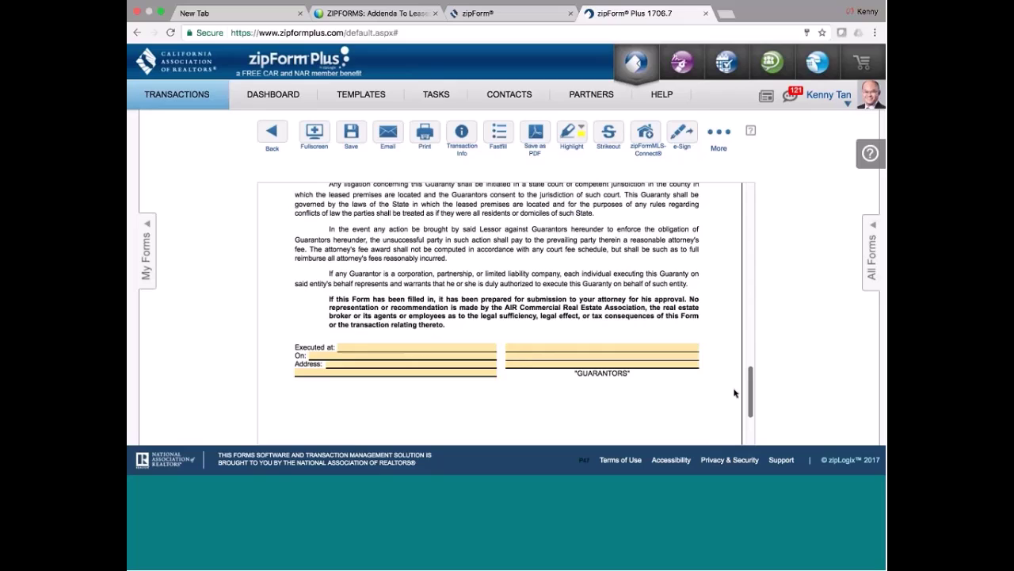
pyautogui.moveTo(749, 396); pyautogui.dragTo(720, 188)
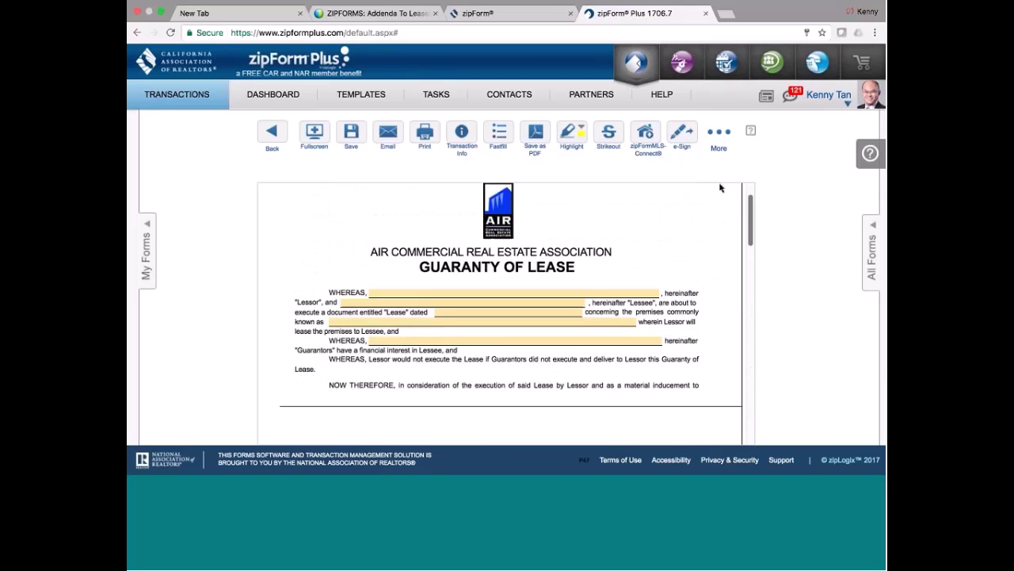
pyautogui.scroll(1, 720, 188)
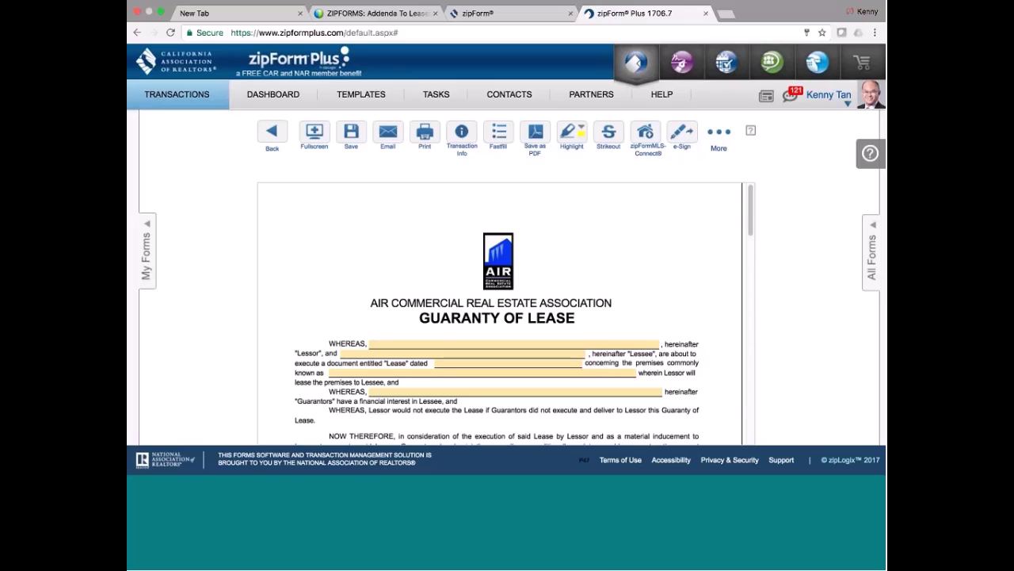
pyautogui.click(271, 137)
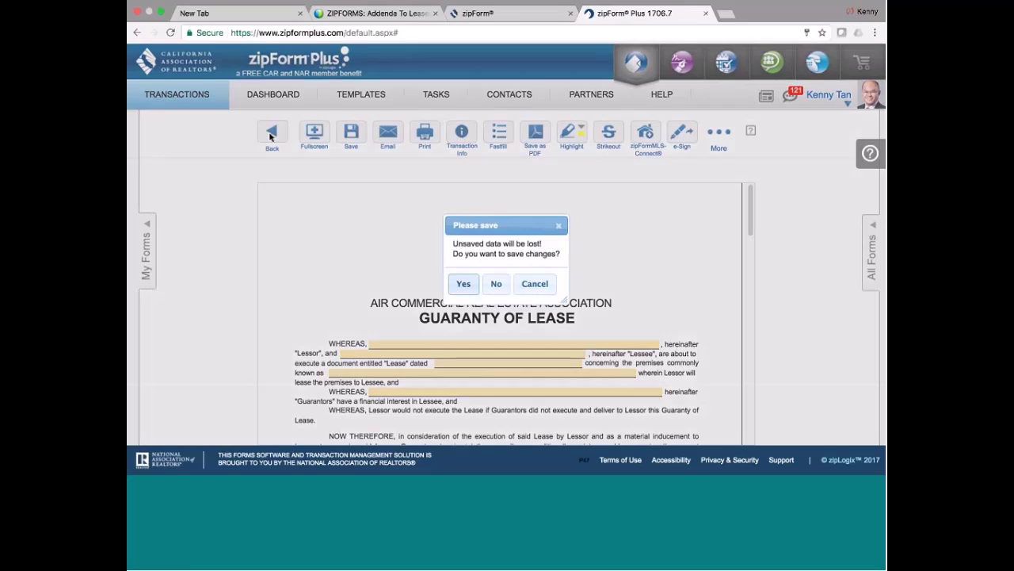
pyautogui.press('Return')
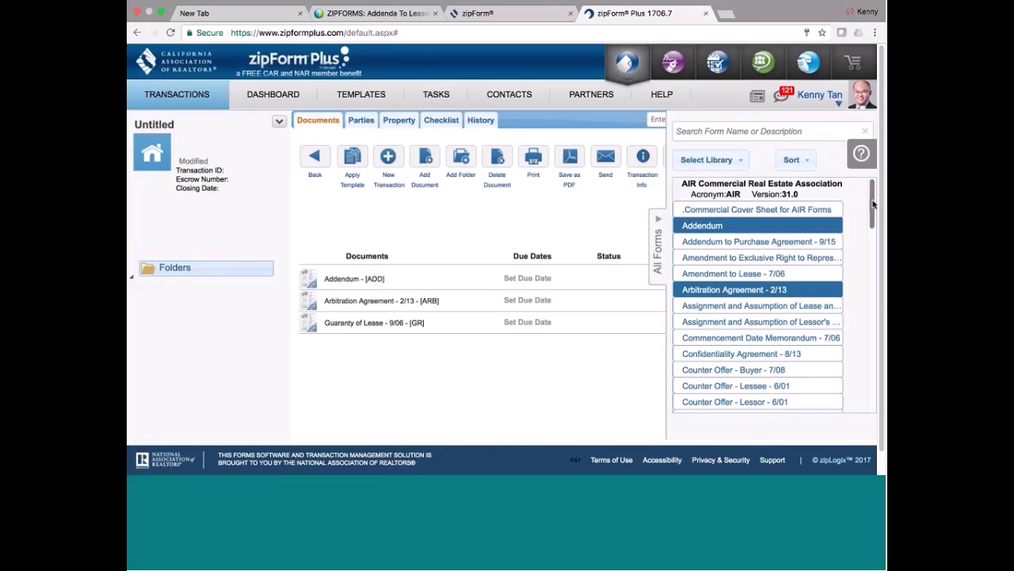
# Step: Add the Option(s) to Extend Standard Lease Addendum - 4/14 form to the transaction and open it
pyautogui.moveTo(873, 202); pyautogui.dragTo(872, 218)
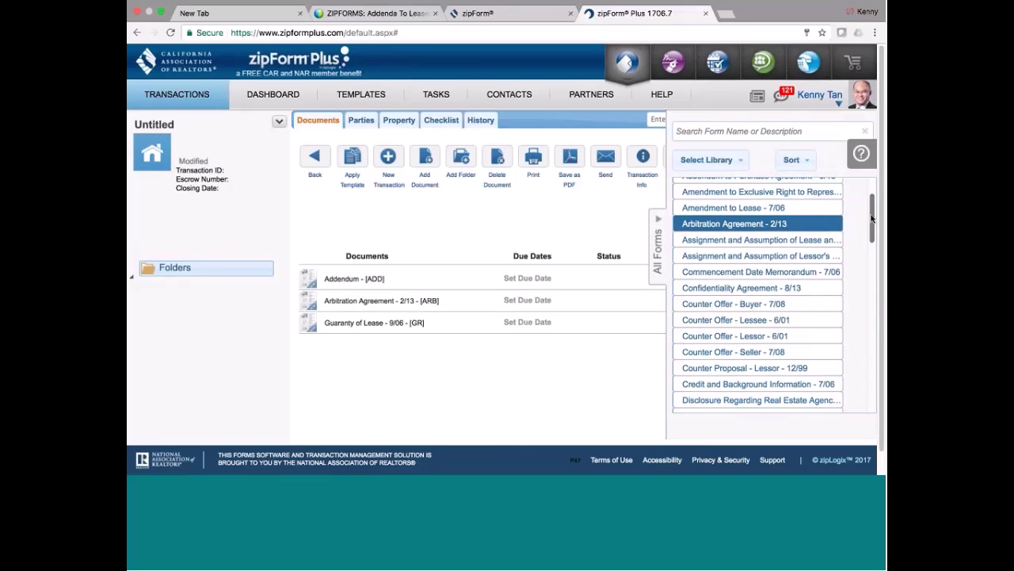
pyautogui.moveTo(871, 219); pyautogui.dragTo(872, 221)
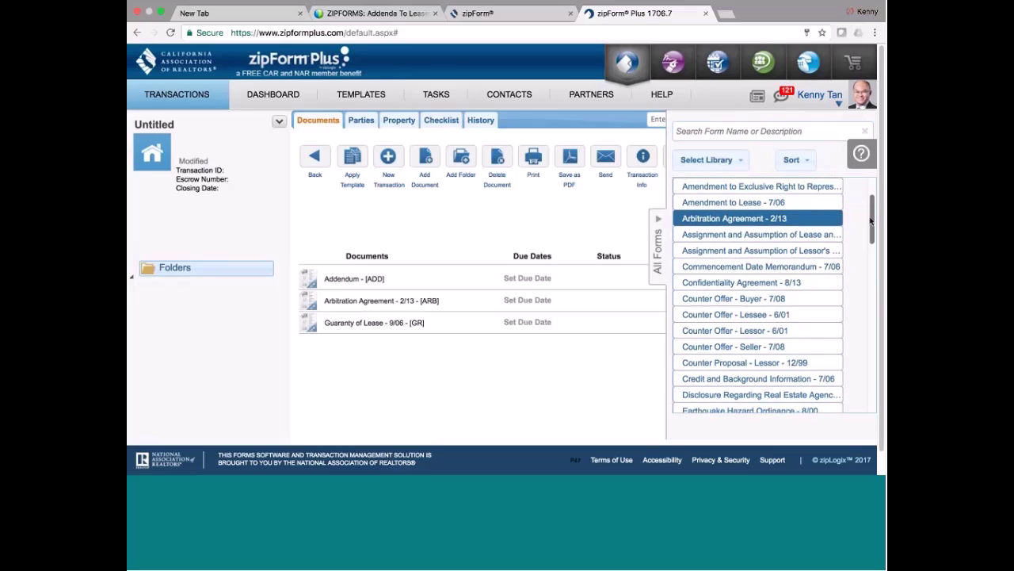
pyautogui.scroll(-1, 871, 222)
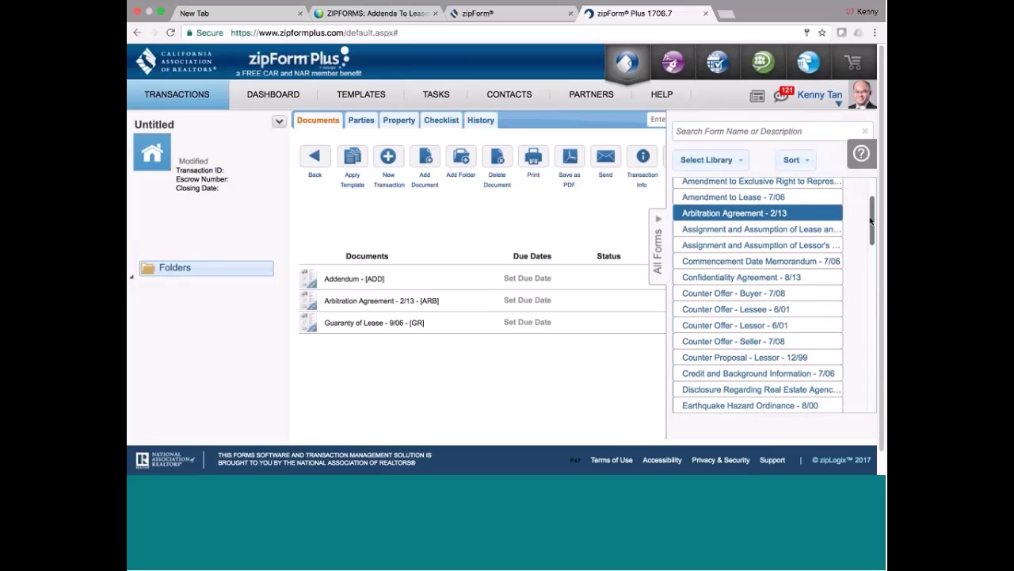
pyautogui.moveTo(871, 221); pyautogui.dragTo(864, 274)
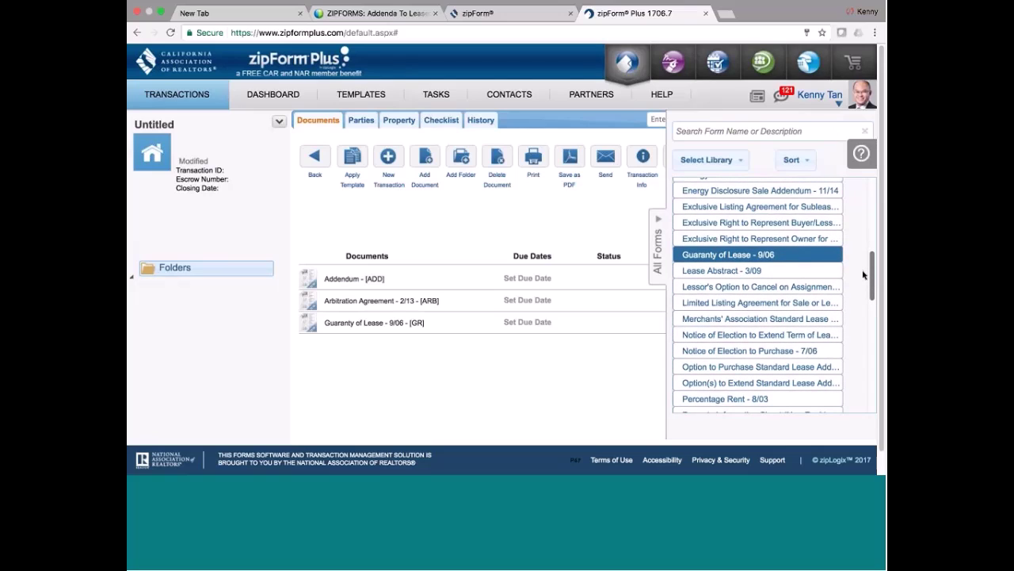
pyautogui.scroll(-2, 864, 274)
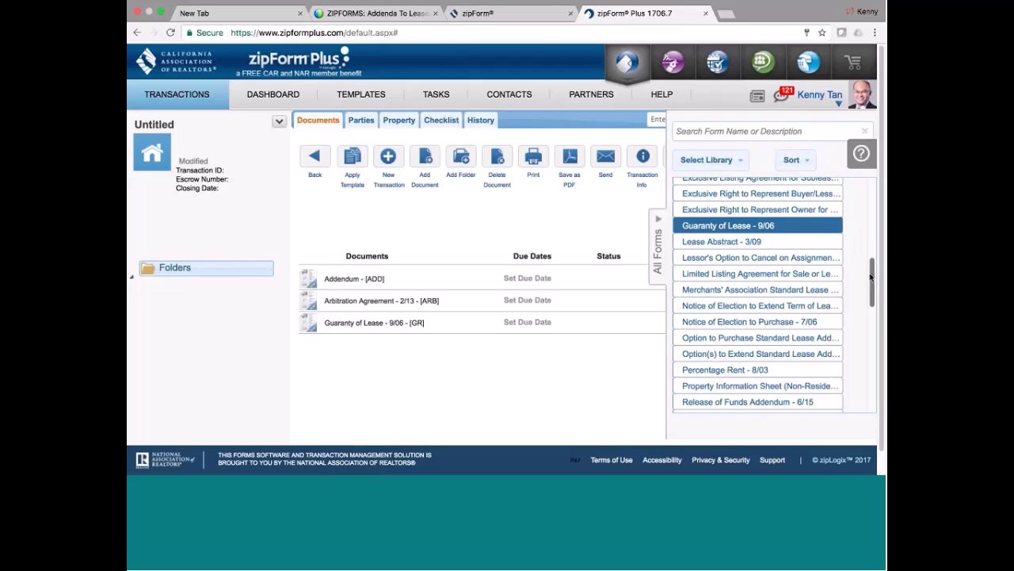
pyautogui.moveTo(870, 279); pyautogui.dragTo(869, 283)
pyautogui.scroll(-1, 867, 291)
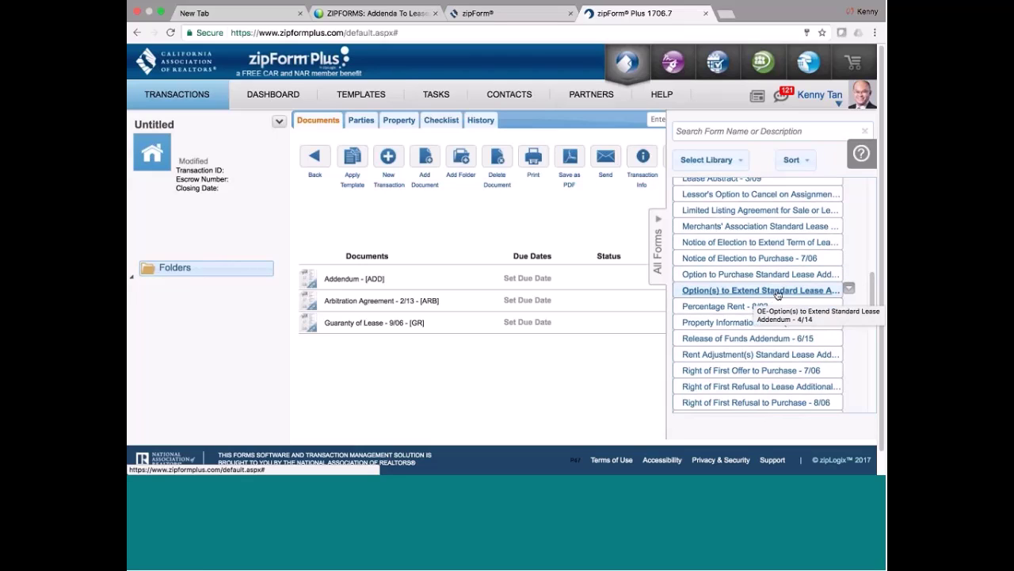
pyautogui.click(777, 293)
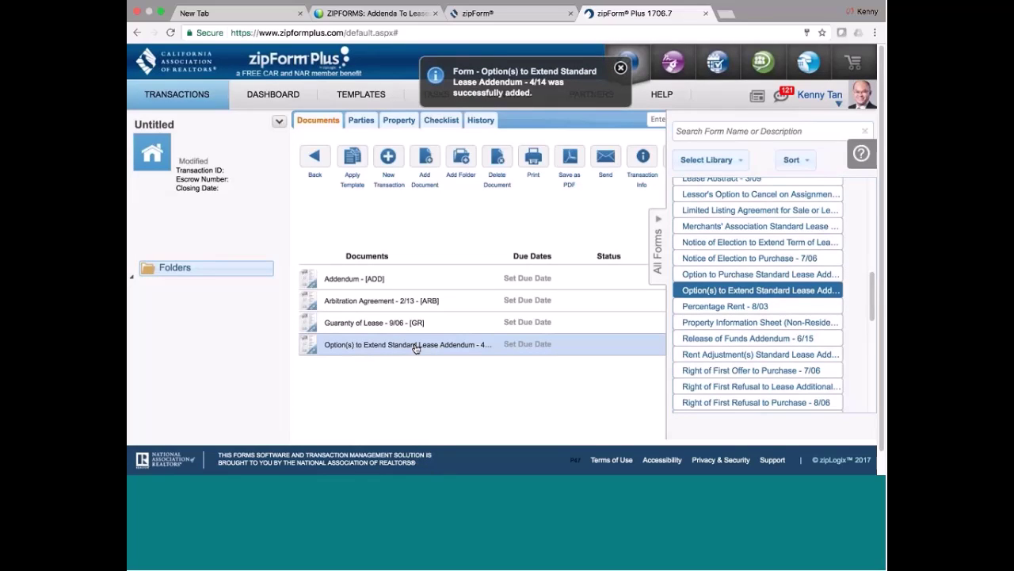
pyautogui.doubleClick(416, 347)
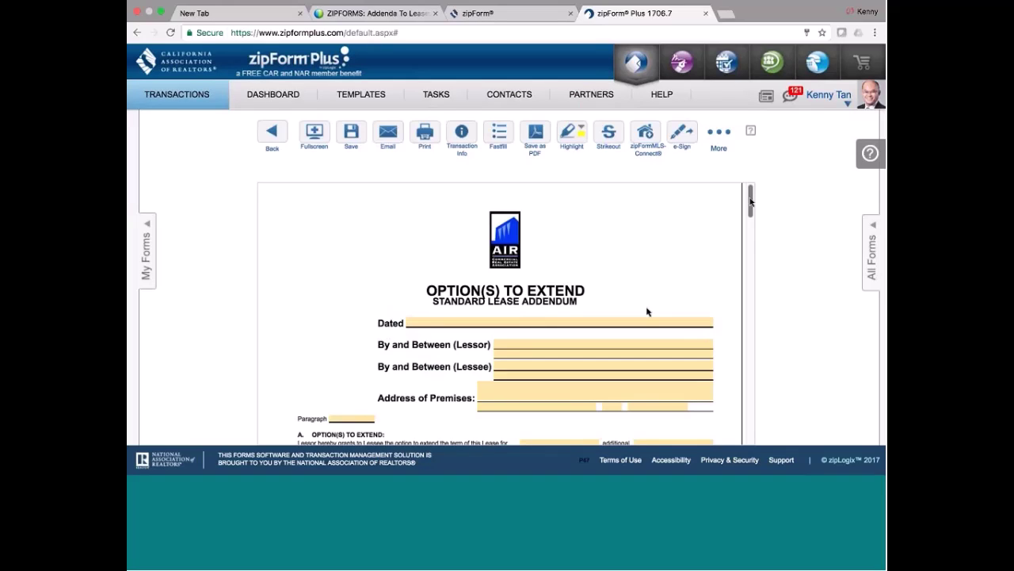
# Step: Enter 40 as the paragraph number in the Option(s) to Extend addendum
pyautogui.scroll(-2, 750, 209)
pyautogui.scroll(-1, 750, 209)
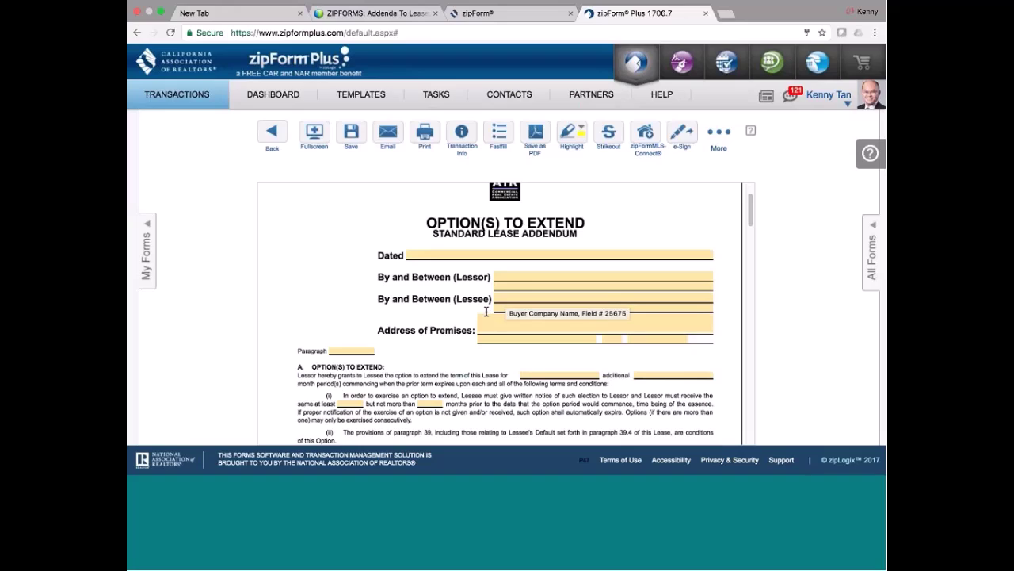
pyautogui.click(370, 354)
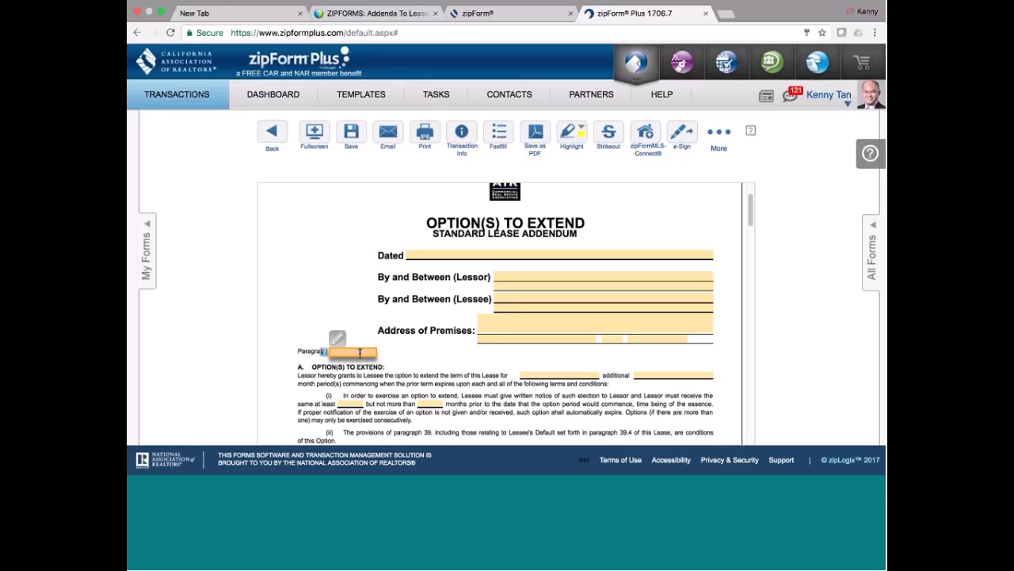
pyautogui.write('40')
pyautogui.moveTo(751, 207); pyautogui.dragTo(751, 219)
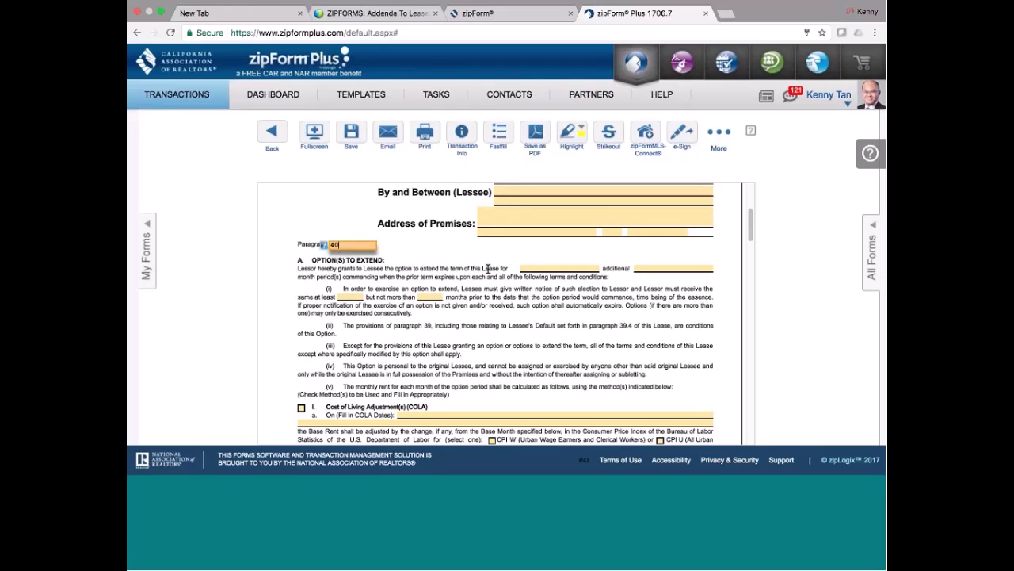
pyautogui.click(557, 267)
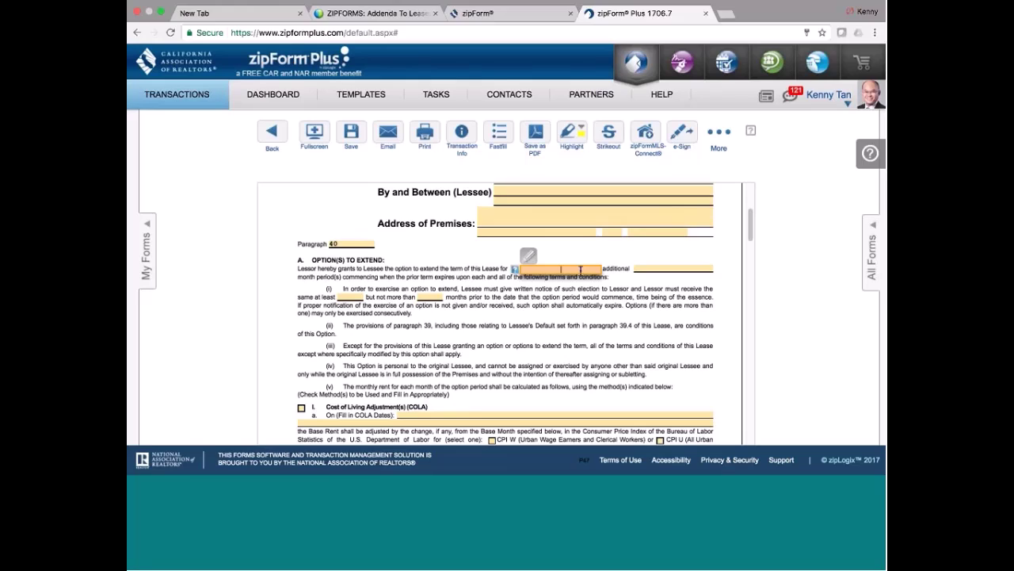
pyautogui.click(632, 285)
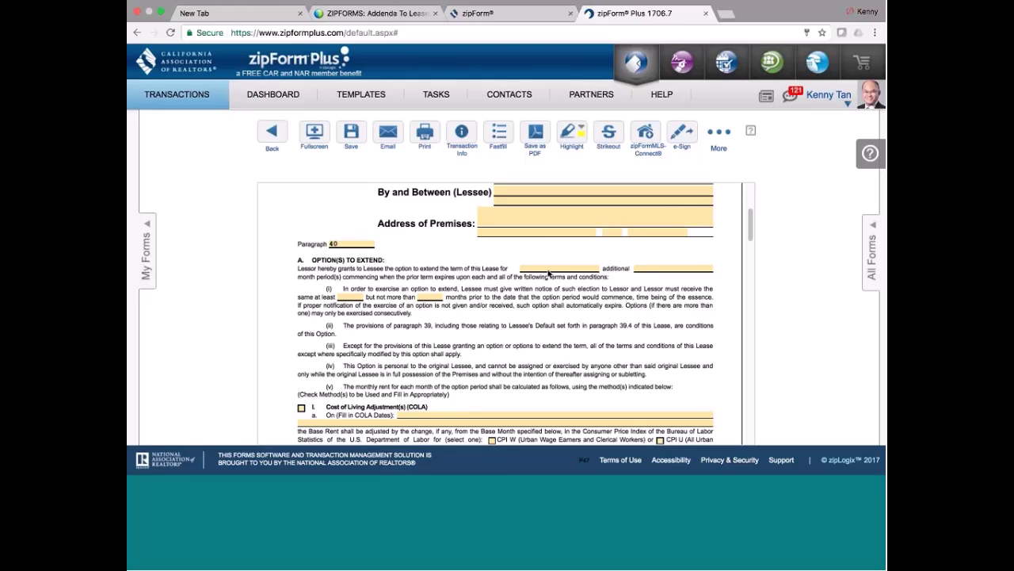
pyautogui.click(548, 268)
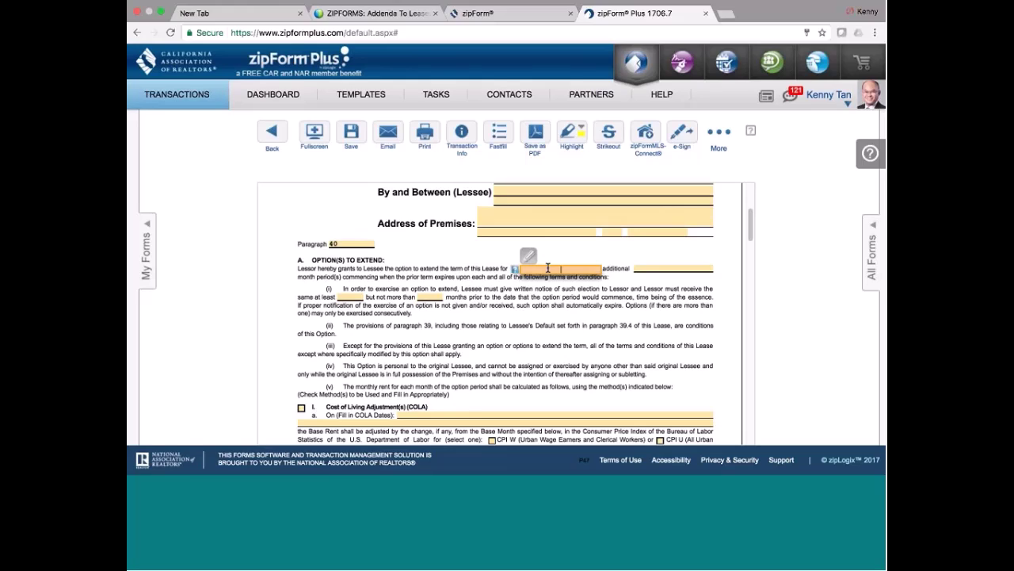
pyautogui.write('60')
pyautogui.click(521, 296)
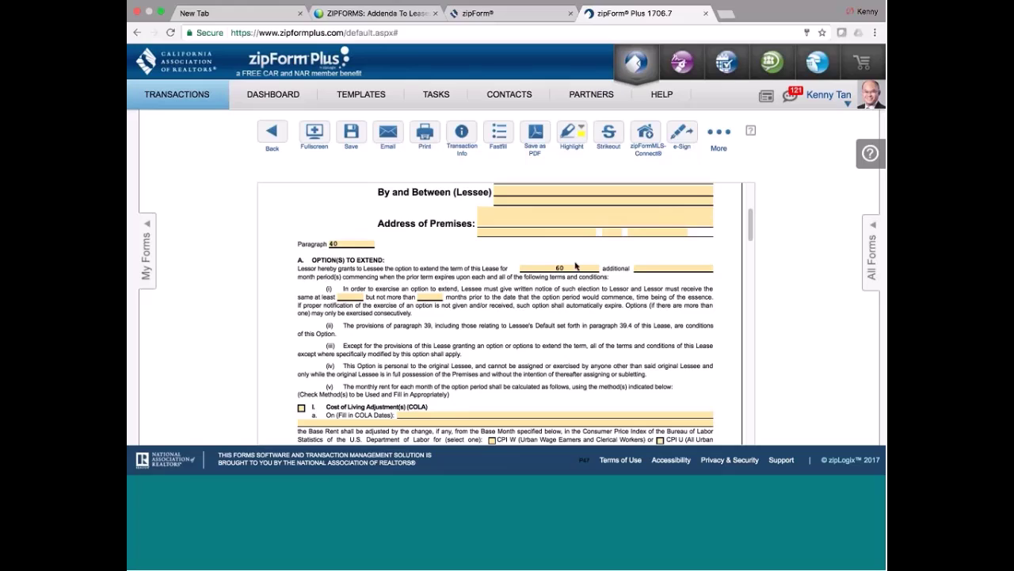
# Step: Fill in the Option(s) to Extend clause so the lease term can be extended for 2 additional 60 month periods
pyautogui.click(575, 267)
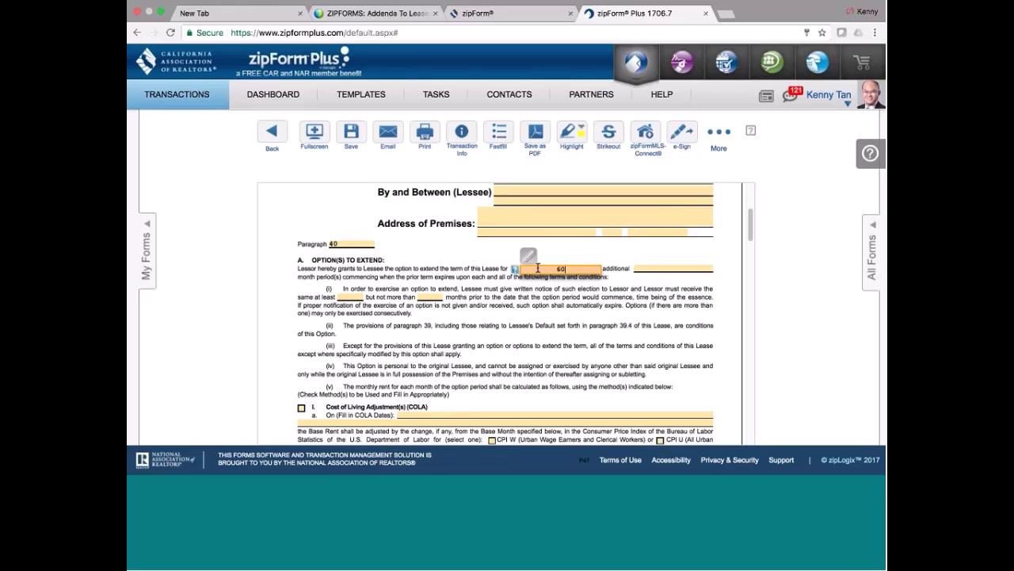
pyautogui.press('BackSpace')
pyautogui.press('BackSpace')
pyautogui.write('o')
pyautogui.press('BackSpace')
pyautogui.write('2')
pyautogui.click(647, 268)
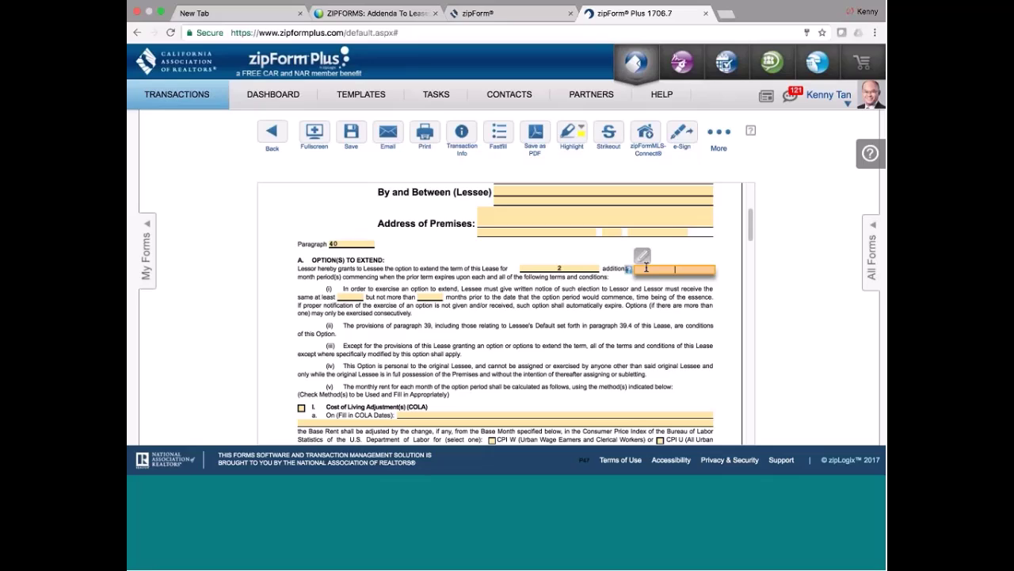
pyautogui.write('60')
pyautogui.click(676, 313)
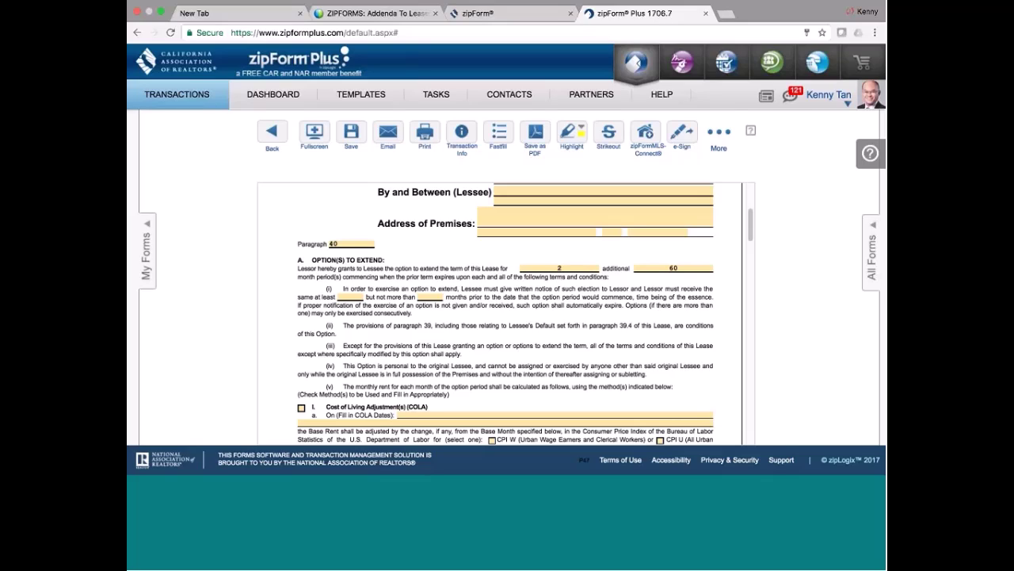
# Step: Set the written notice window for exercising the option to at least 3 but not more than 6 months
pyautogui.scroll(-2, 415, 206)
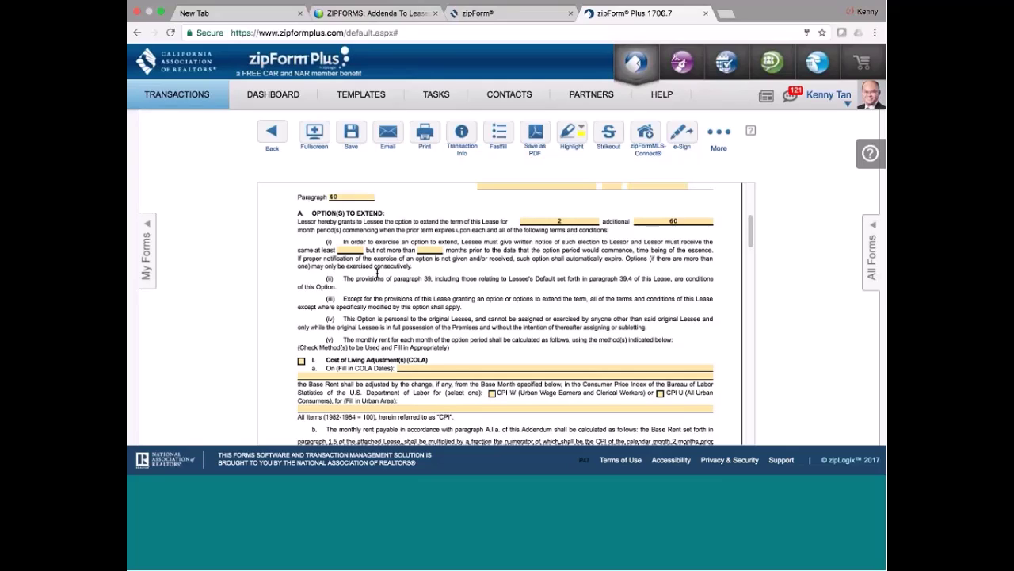
pyautogui.click(360, 251)
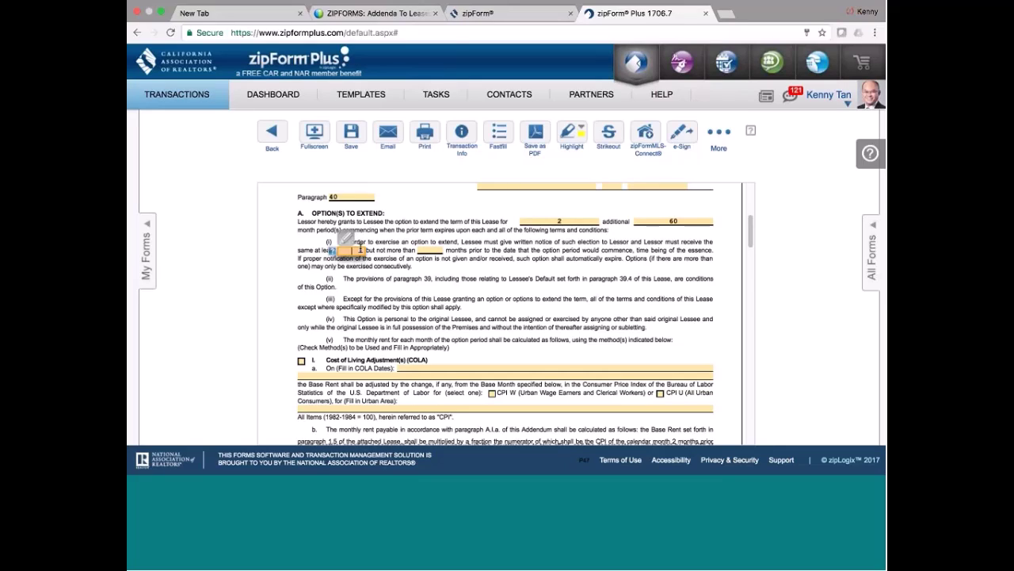
pyautogui.write('90')
pyautogui.press('BackSpace')
pyautogui.press('BackSpace')
pyautogui.write('3')
pyautogui.click(430, 249)
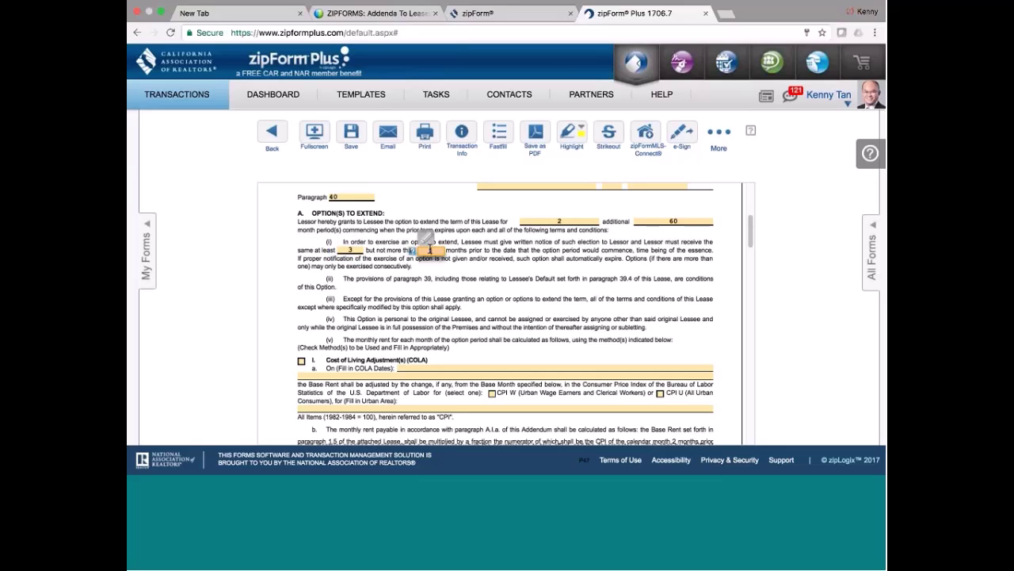
pyautogui.write('6')
pyautogui.click(532, 280)
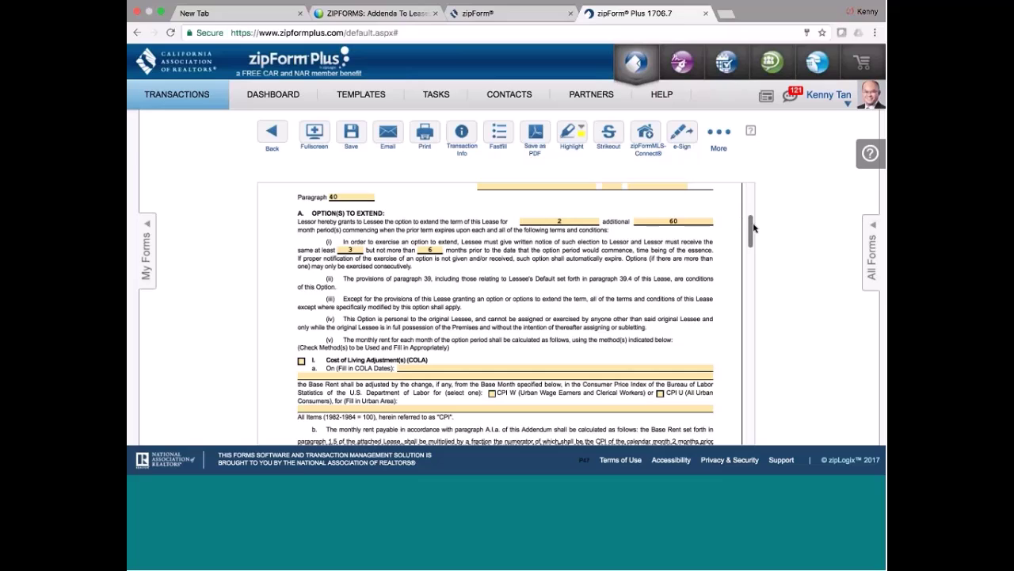
pyautogui.scroll(-3, 753, 229)
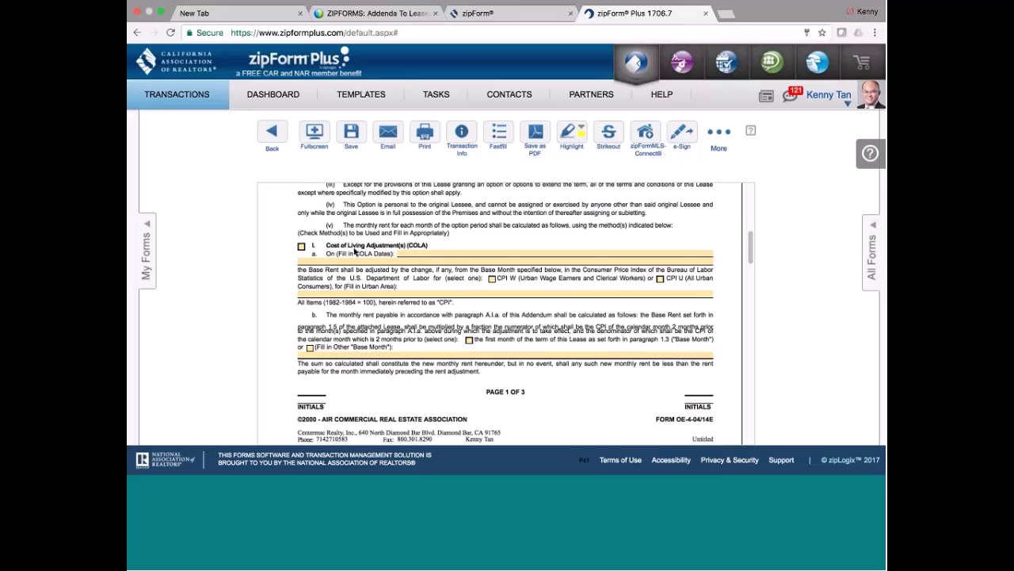
pyautogui.click(301, 246)
pyautogui.click(408, 252)
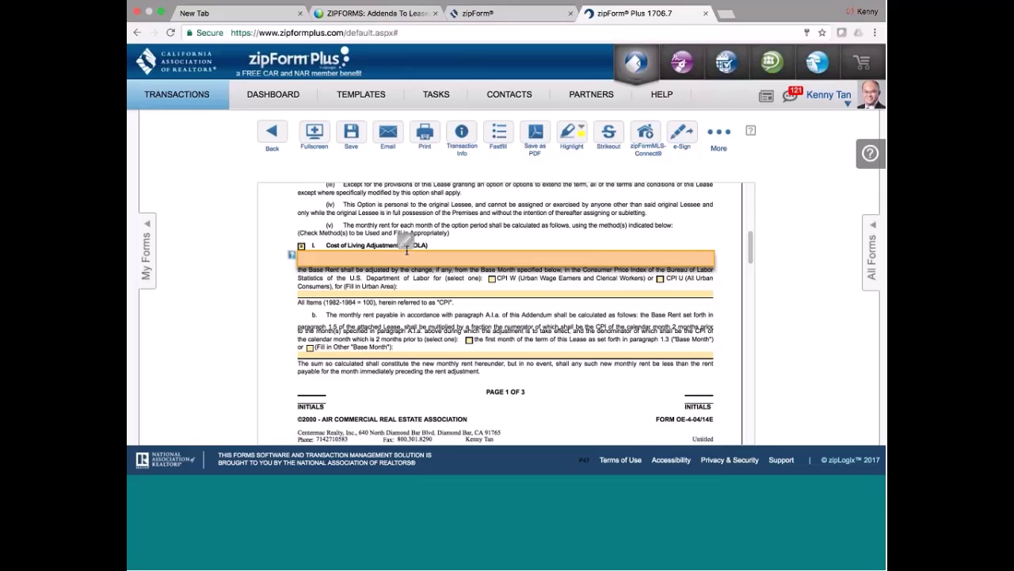
pyautogui.click(301, 245)
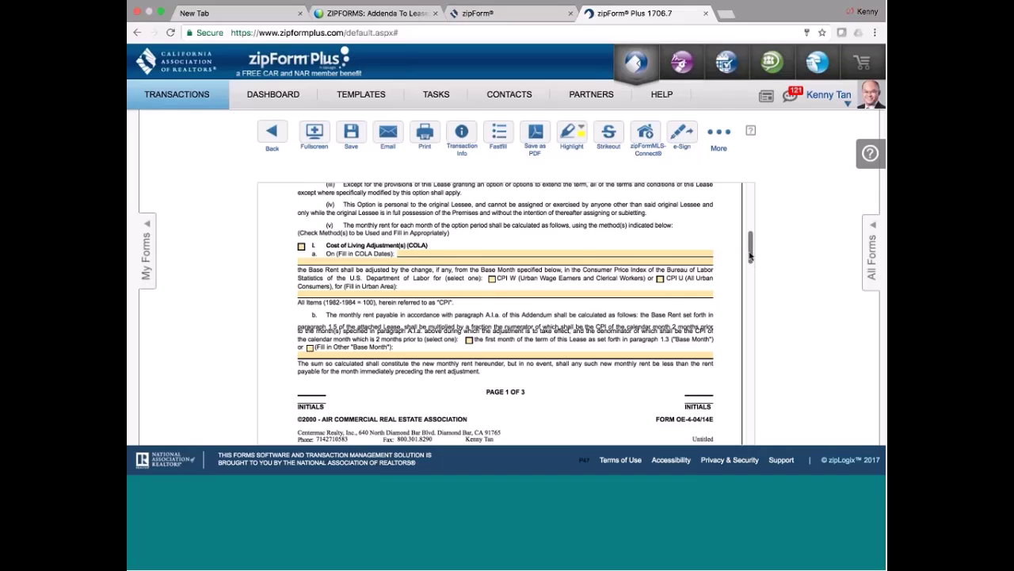
# Step: Review the Cost of Living Adjustment(s) section down to the end of page 1, and close the form without saving the changes
pyautogui.scroll(-1, 749, 255)
pyautogui.scroll(-3, 750, 255)
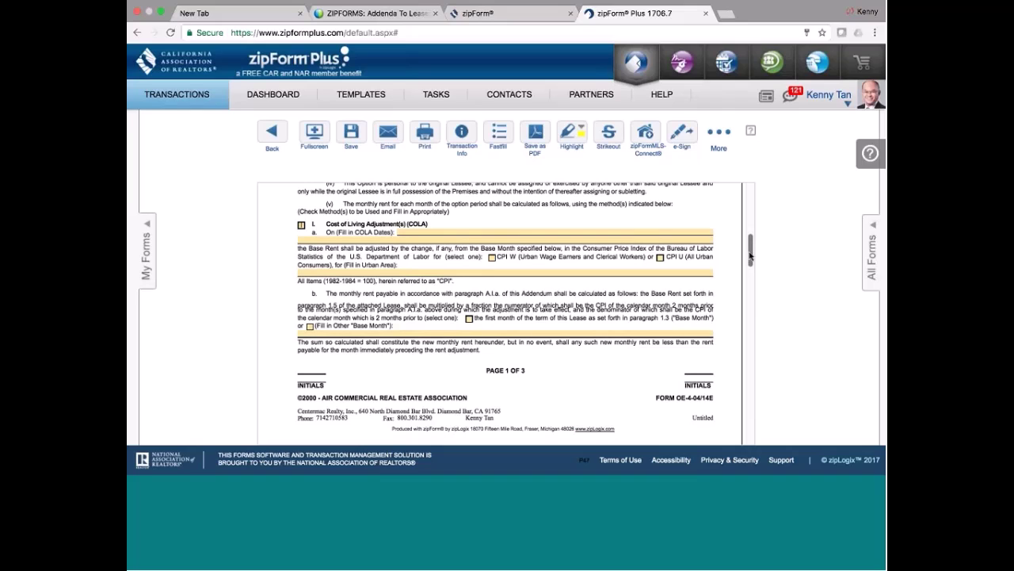
pyautogui.scroll(-1, 749, 255)
pyautogui.scroll(-4, 750, 255)
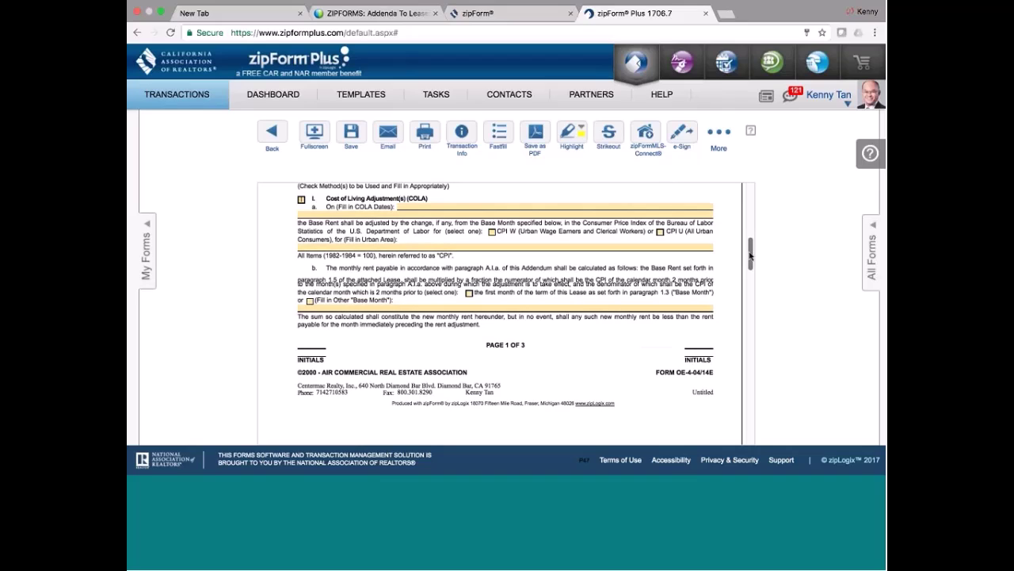
pyautogui.scroll(-1, 749, 255)
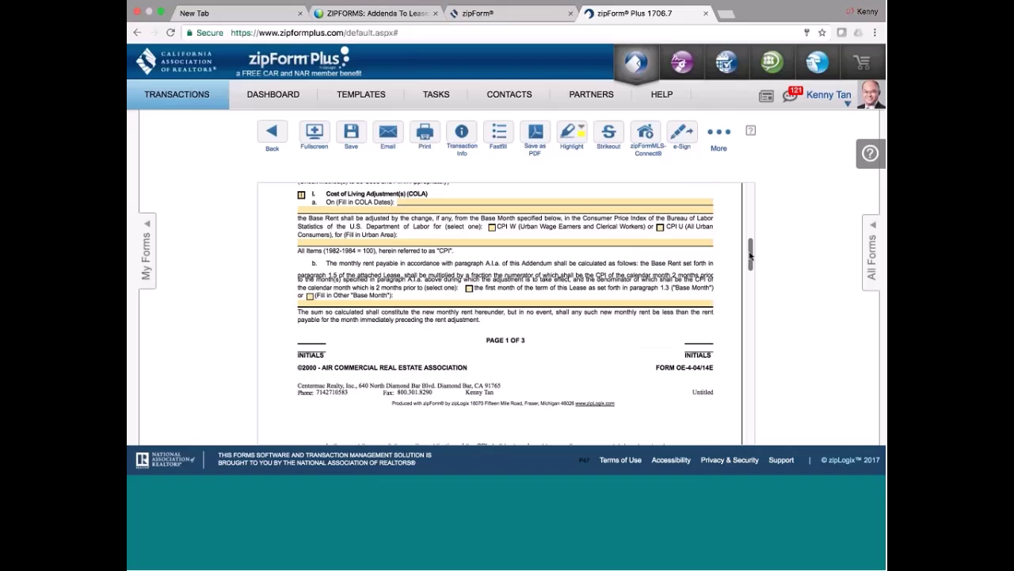
pyautogui.scroll(-1, 750, 256)
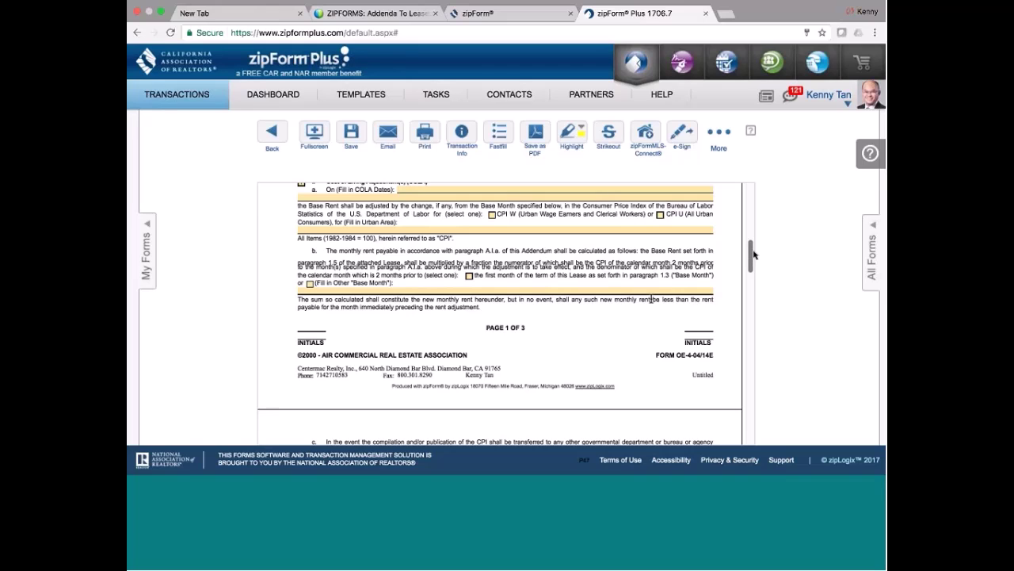
pyautogui.moveTo(752, 254); pyautogui.dragTo(753, 198)
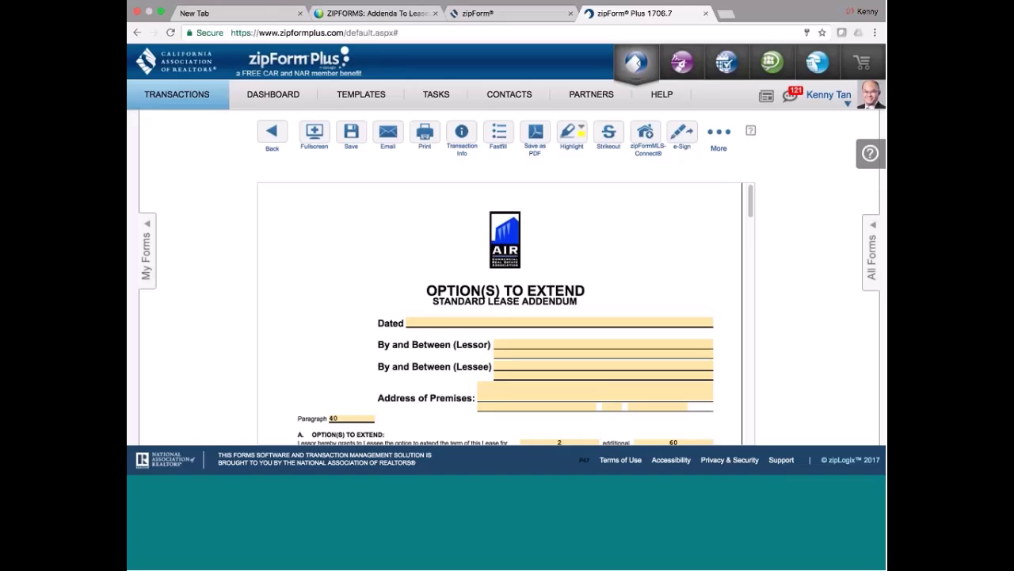
pyautogui.click(273, 132)
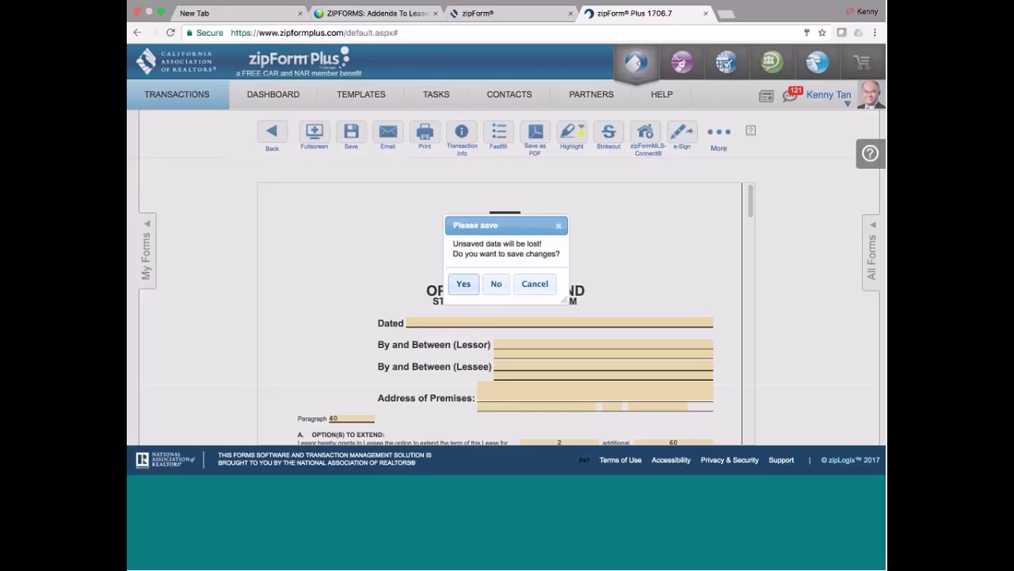
pyautogui.click(495, 285)
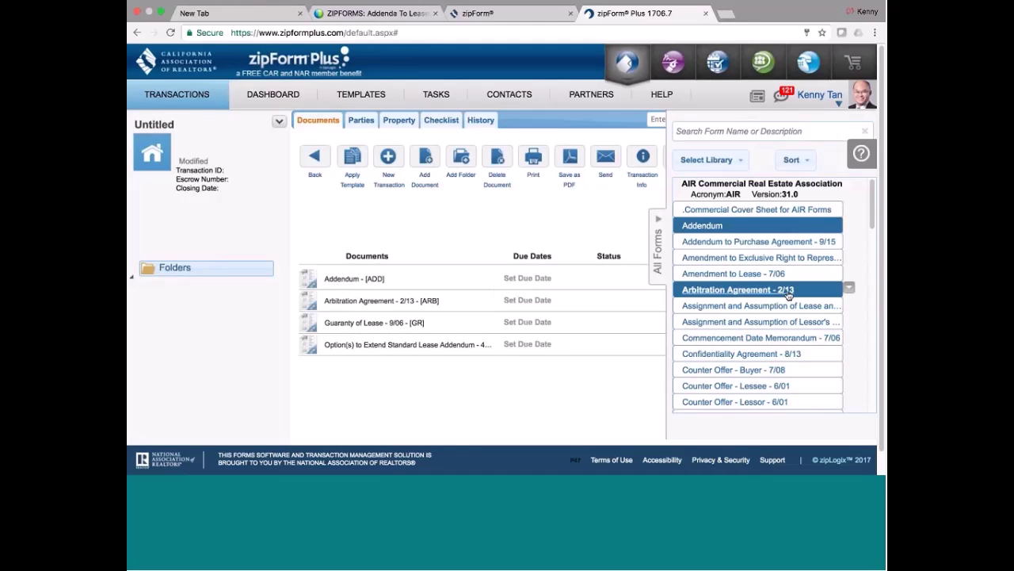
# Step: Add the Option to Purchase Standard Lease Addendum - 8/06 form to the transaction and open it
pyautogui.moveTo(871, 201); pyautogui.dragTo(876, 283)
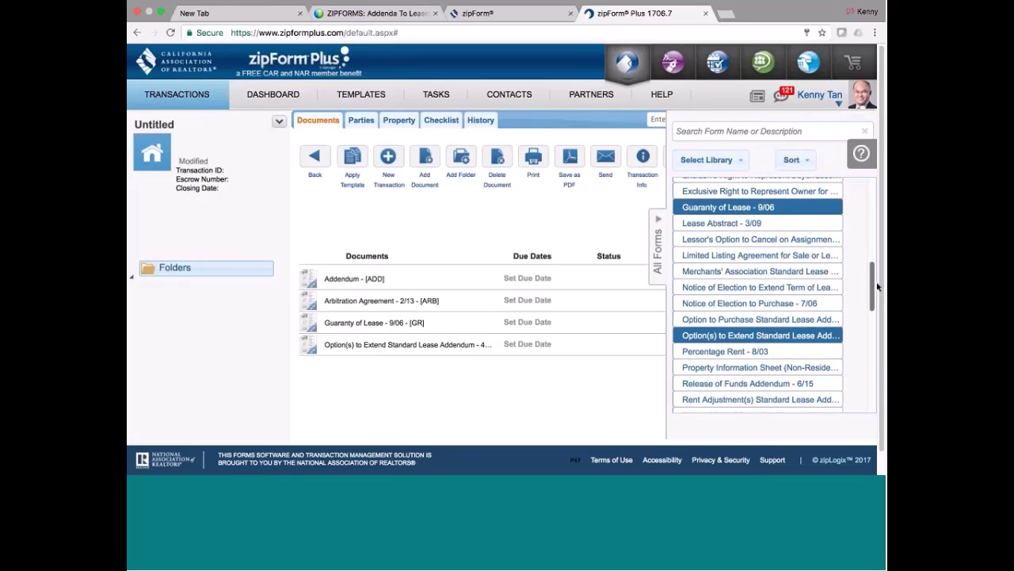
pyautogui.click(766, 319)
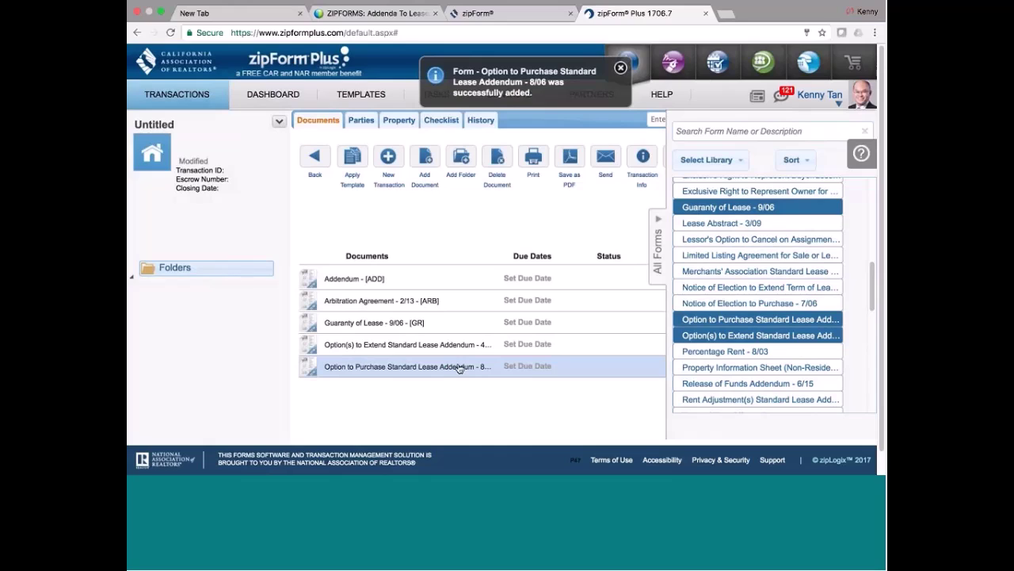
pyautogui.click(458, 367)
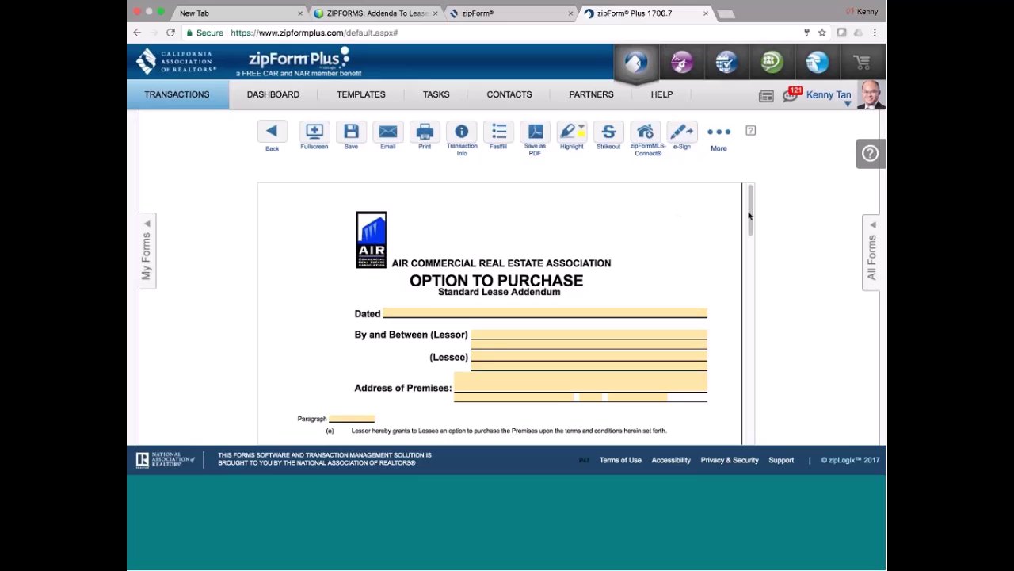
# Step: Review the Option to Purchase addendum's price and escrow terms on page 1, and close the form without saving changes
pyautogui.moveTo(749, 215); pyautogui.dragTo(752, 272)
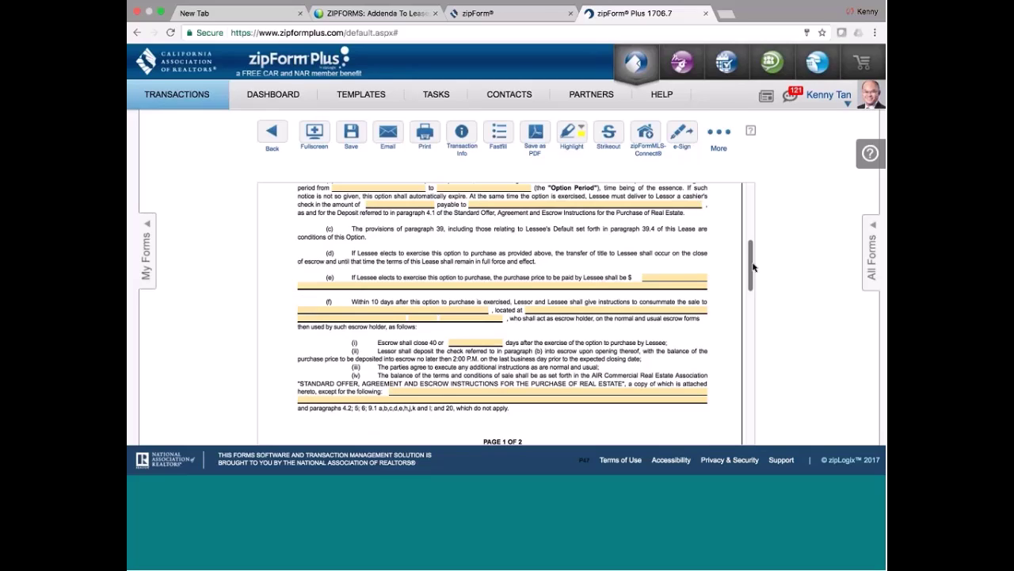
pyautogui.moveTo(753, 267); pyautogui.dragTo(753, 181)
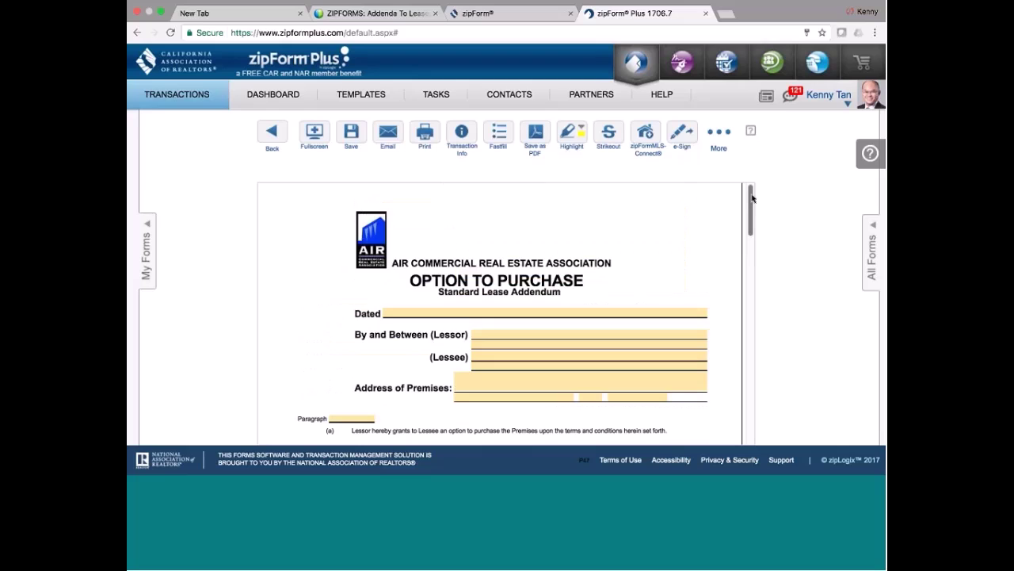
pyautogui.click(271, 133)
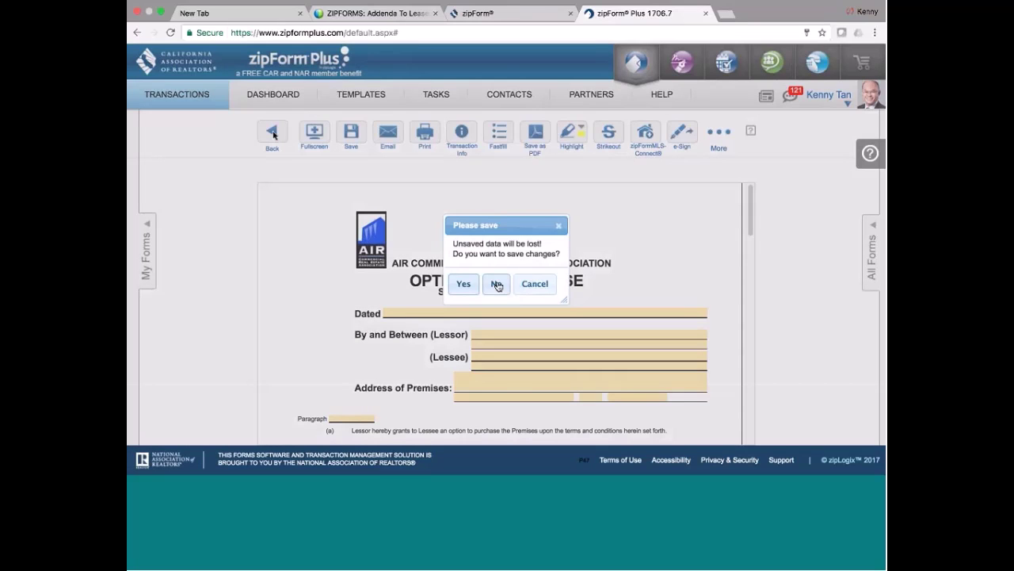
pyautogui.click(496, 283)
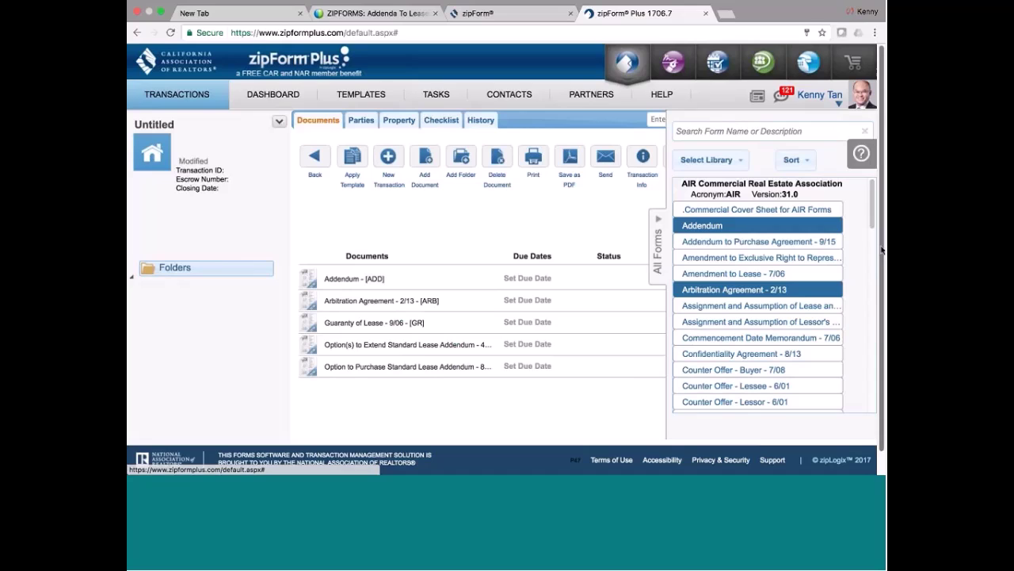
# Step: Add the Percentage Rent - 8/03 form to the transaction and open it
pyautogui.scroll(-1, 870, 206)
pyautogui.scroll(-5, 870, 206)
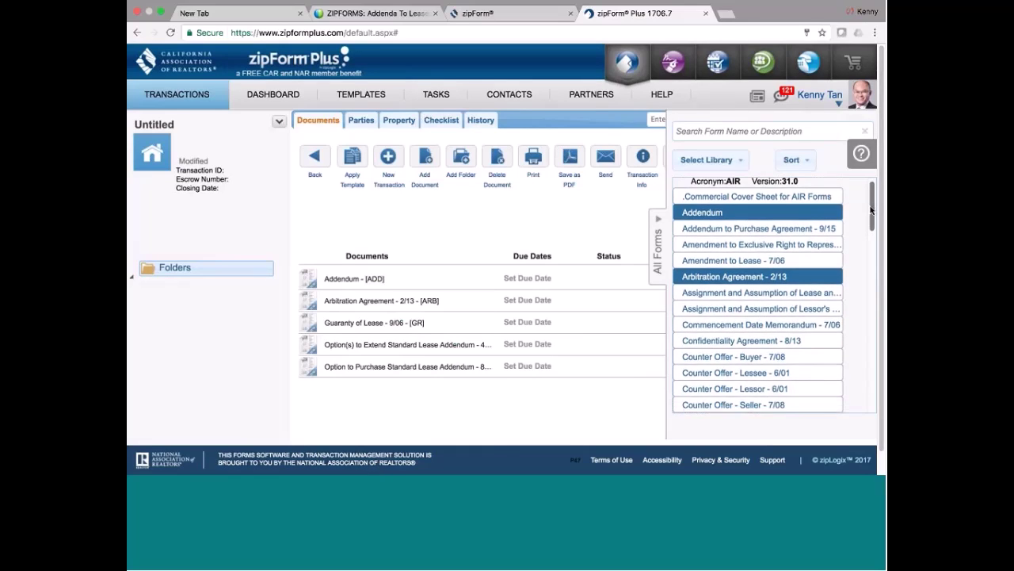
pyautogui.moveTo(872, 234); pyautogui.dragTo(872, 299)
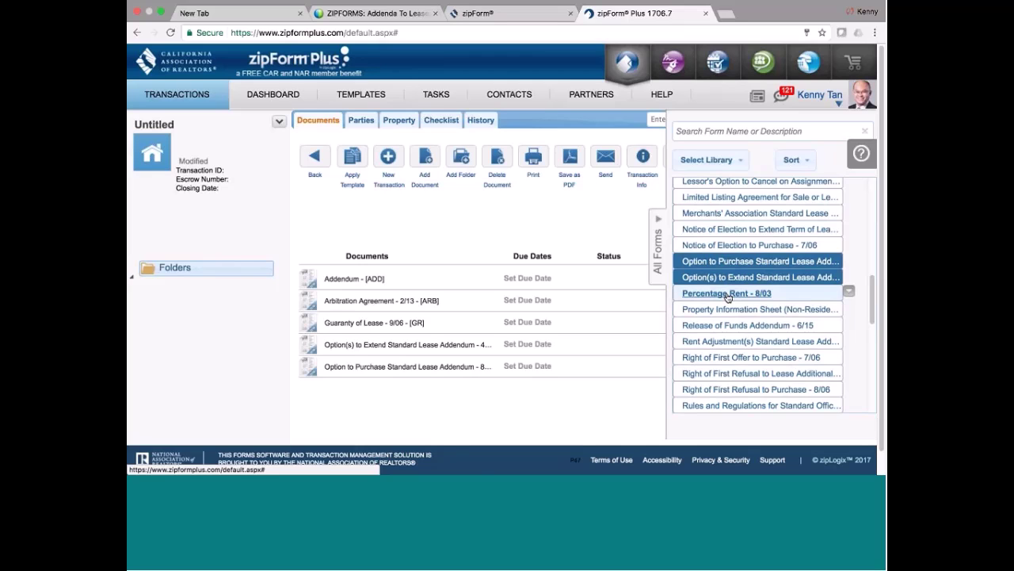
pyautogui.doubleClick(727, 293)
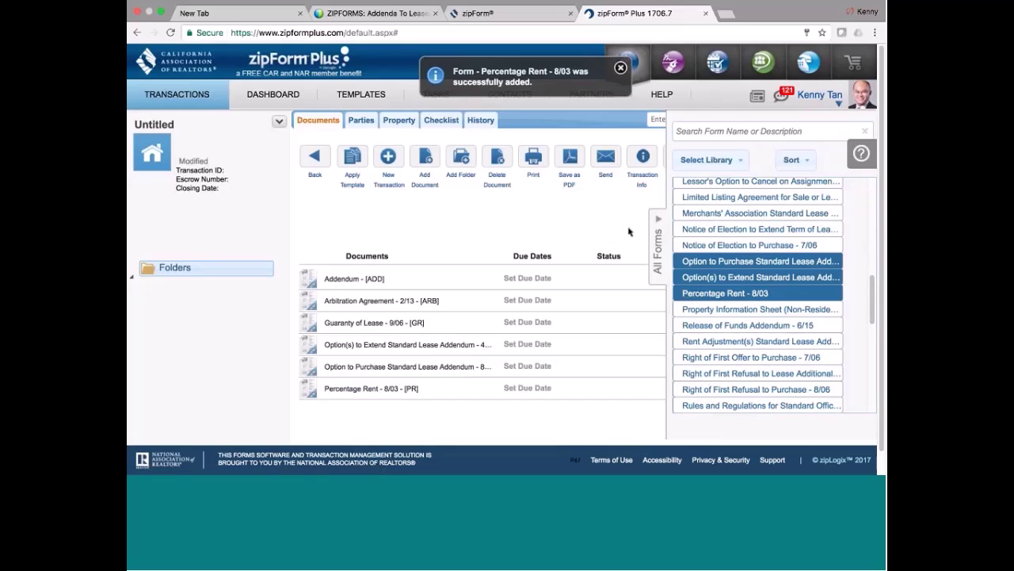
pyautogui.click(406, 390)
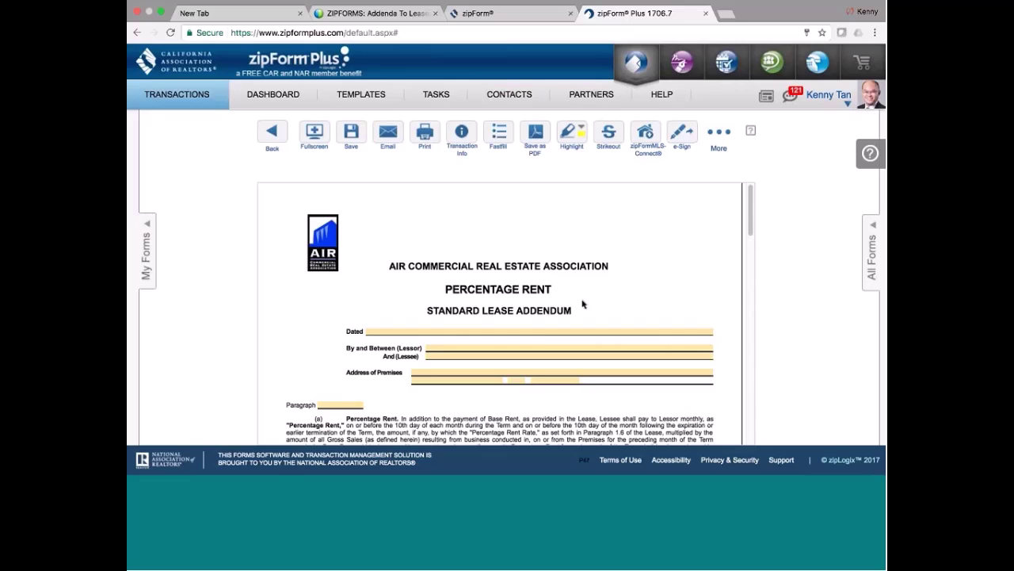
# Step: Review the Percentage Rent addendum's clauses through Lessor's Audit Rights and Radius Restriction, and close the form without saving changes
pyautogui.moveTo(750, 227); pyautogui.dragTo(749, 257)
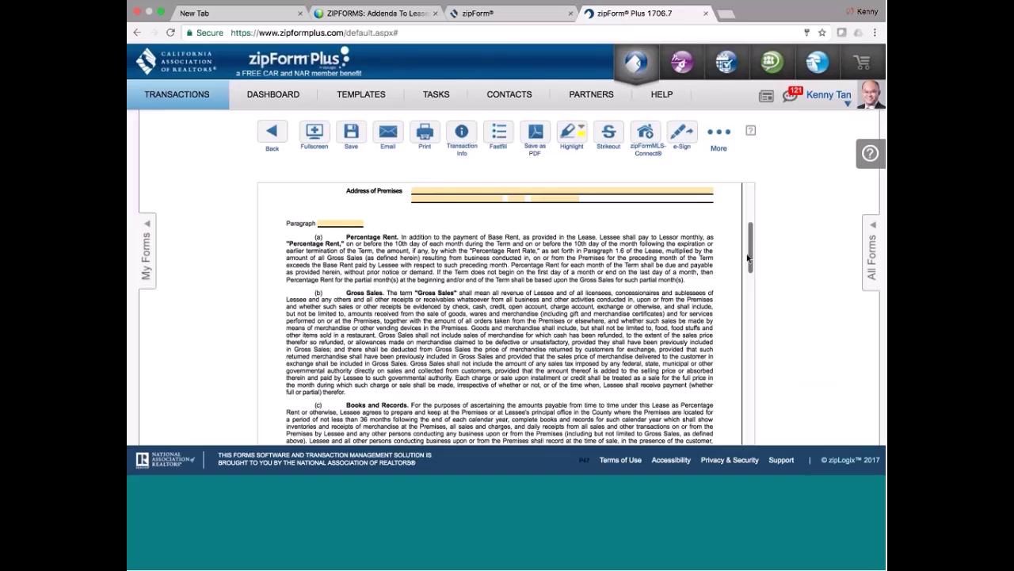
pyautogui.moveTo(750, 257); pyautogui.dragTo(748, 446)
pyautogui.press('Home')
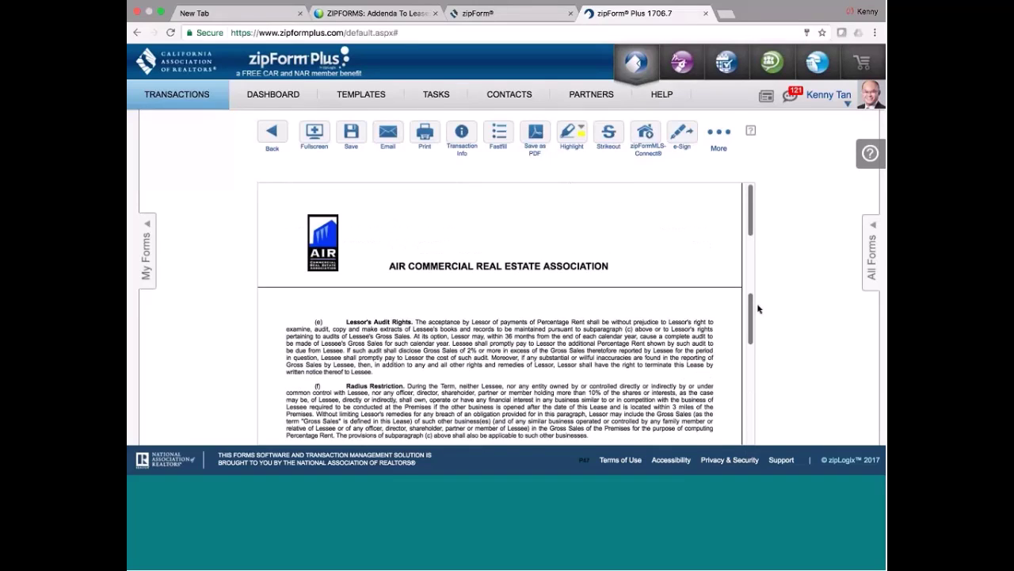
pyautogui.click(274, 137)
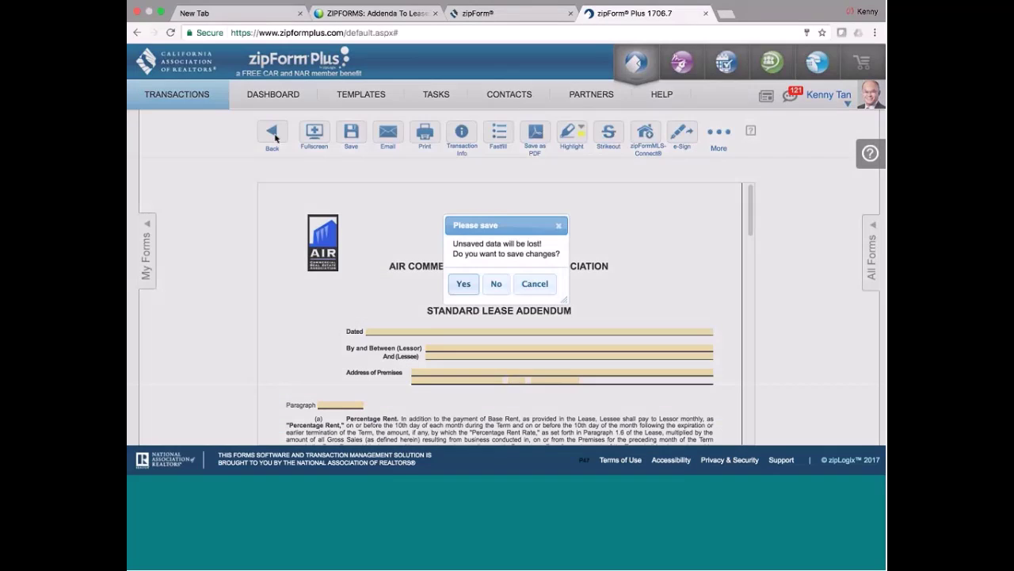
pyautogui.click(496, 283)
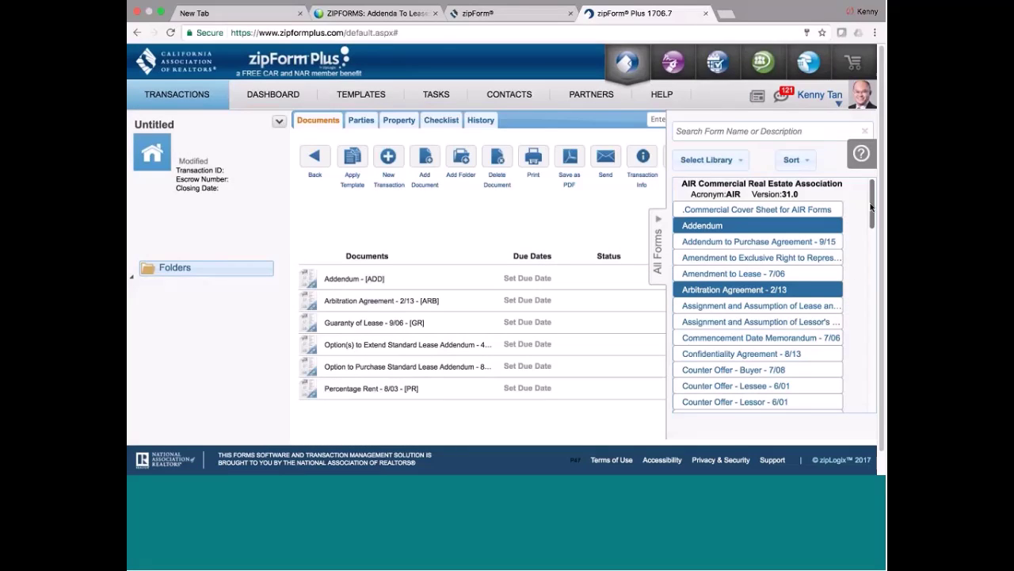
# Step: Add the Rent Adjustment(s) Standard Lease Addendum form to the transaction and open it
pyautogui.moveTo(873, 212); pyautogui.dragTo(864, 314)
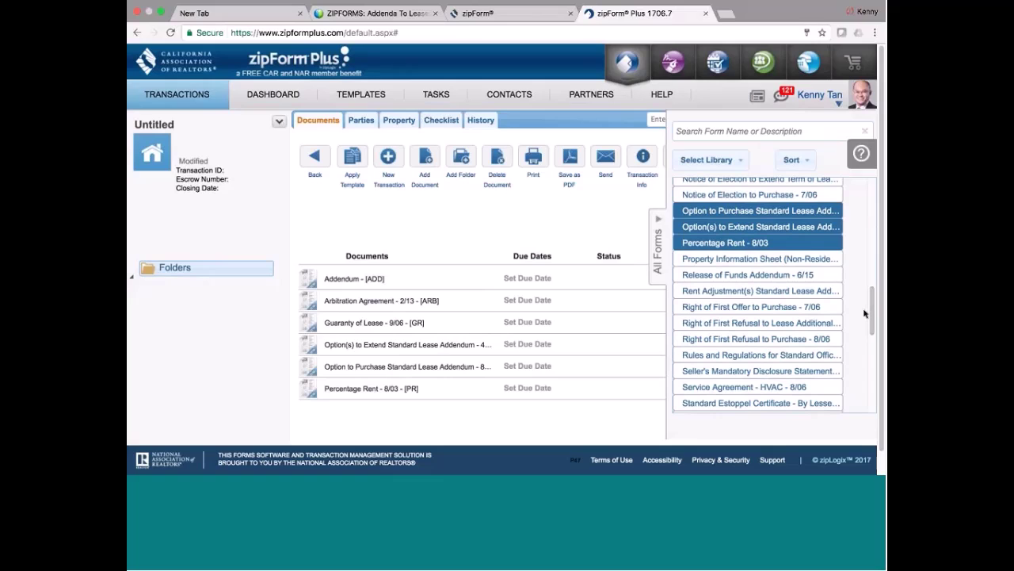
pyautogui.click(772, 290)
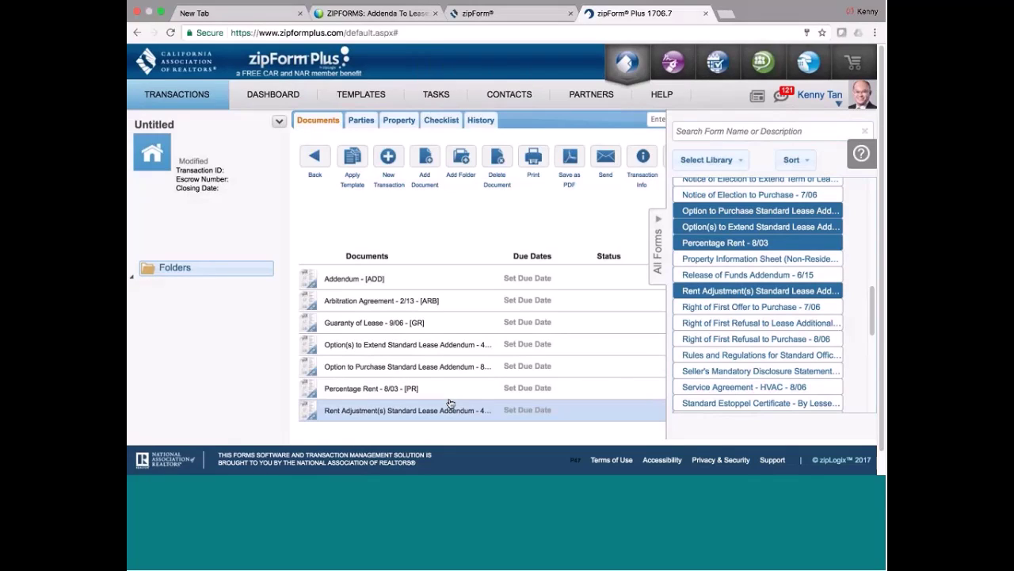
pyautogui.click(658, 220)
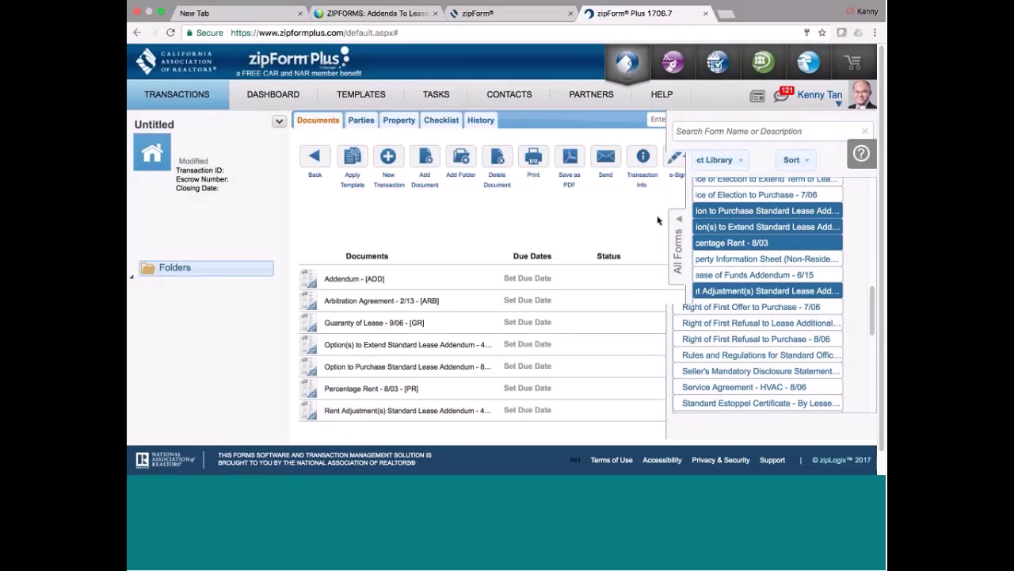
pyautogui.click(462, 411)
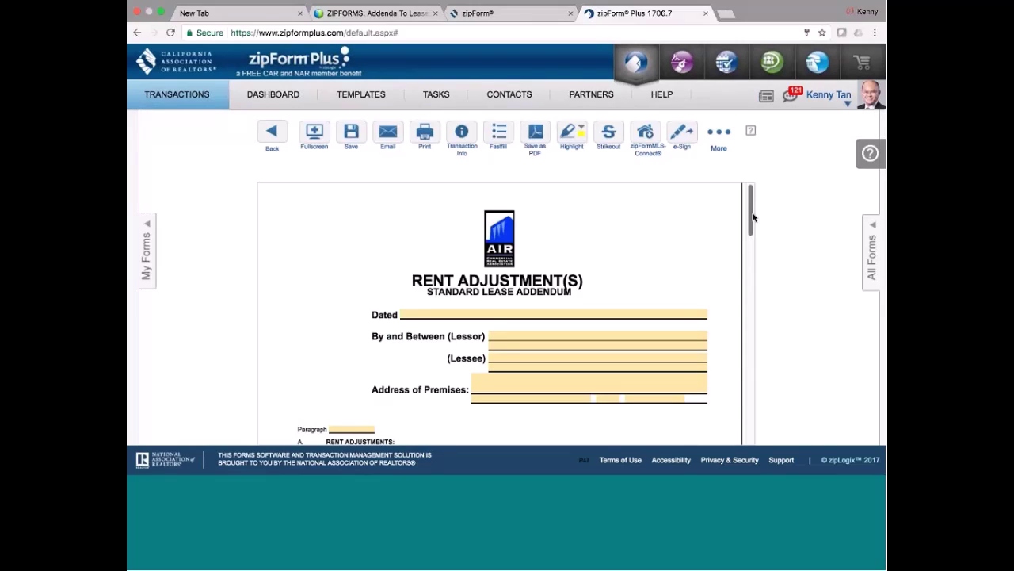
# Step: Review the Rent Adjustment(s) addendum down to the Market Rental Value Adjustment(s) section, and close the form without saving changes
pyautogui.moveTo(752, 217); pyautogui.dragTo(765, 351)
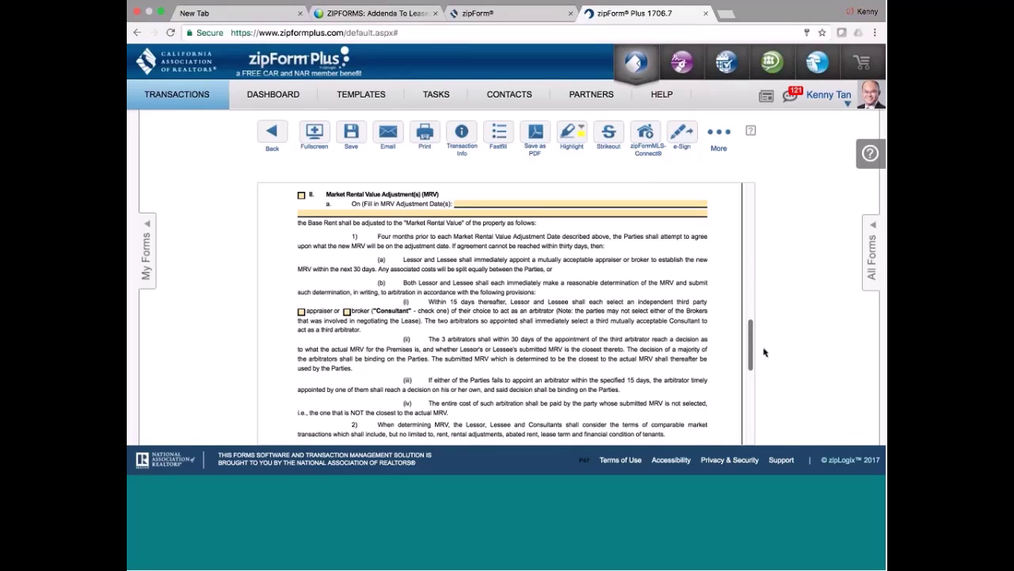
pyautogui.moveTo(764, 352); pyautogui.dragTo(760, 199)
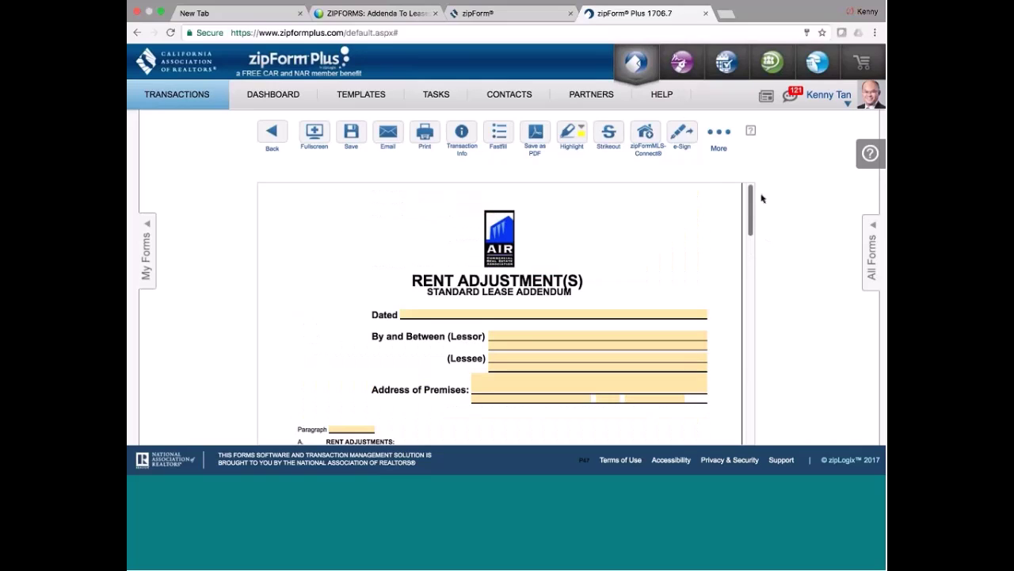
pyautogui.click(268, 132)
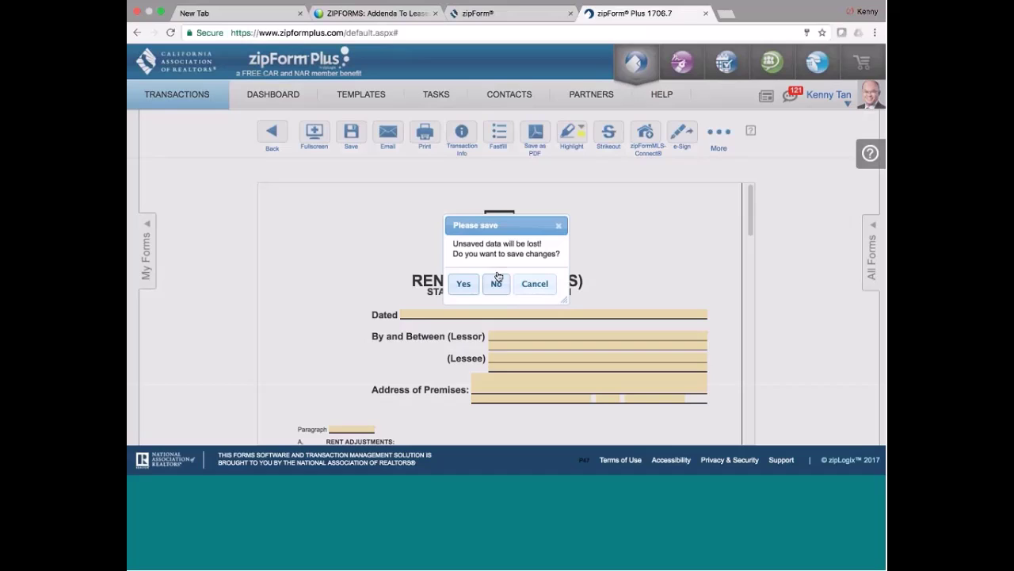
pyautogui.click(496, 283)
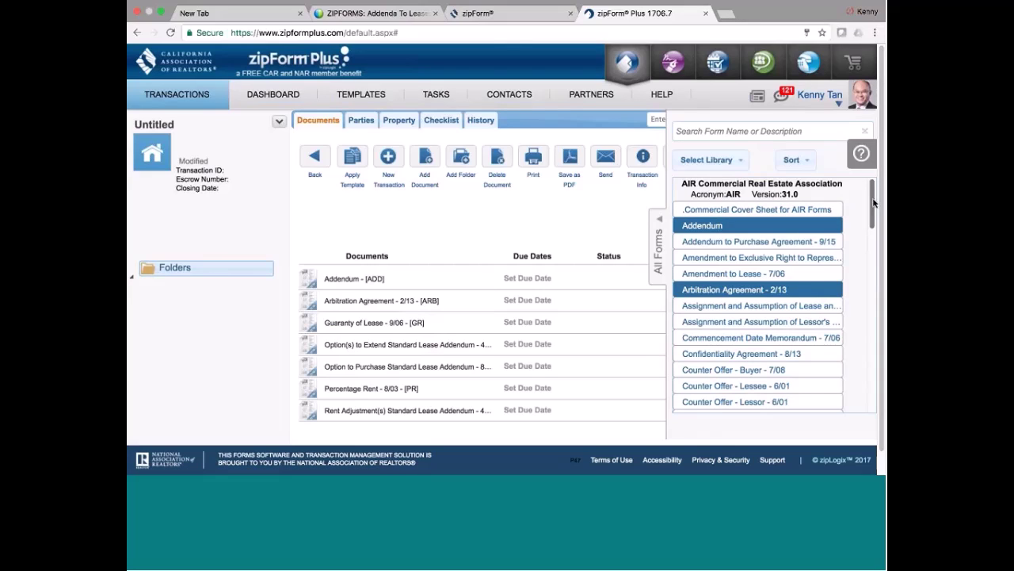
# Step: Add the Right of First Offer to Purchase - 7/06 form to the transaction, and view it before closing without saving changes
pyautogui.moveTo(874, 203); pyautogui.dragTo(869, 313)
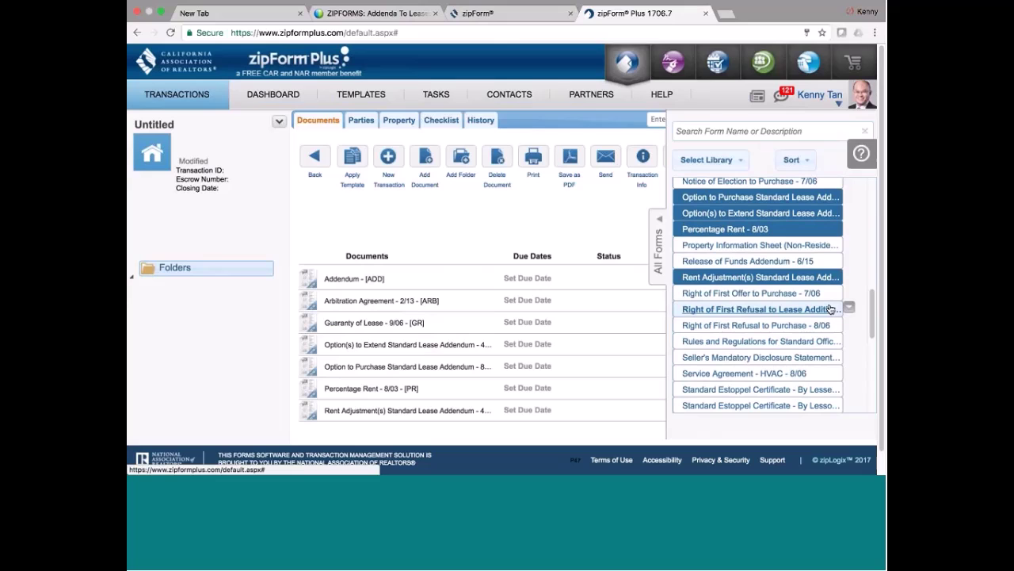
pyautogui.click(755, 293)
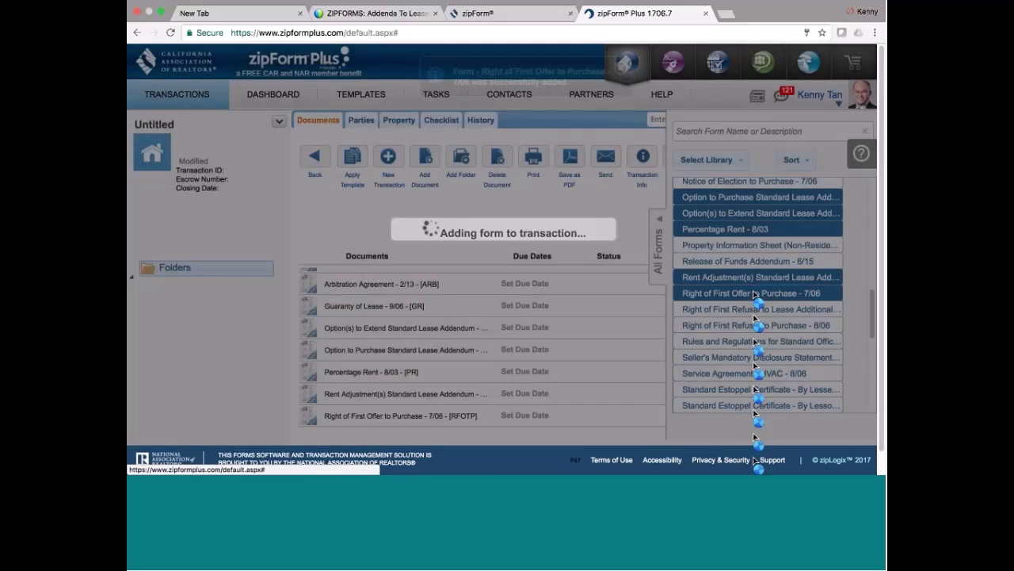
pyautogui.click(659, 220)
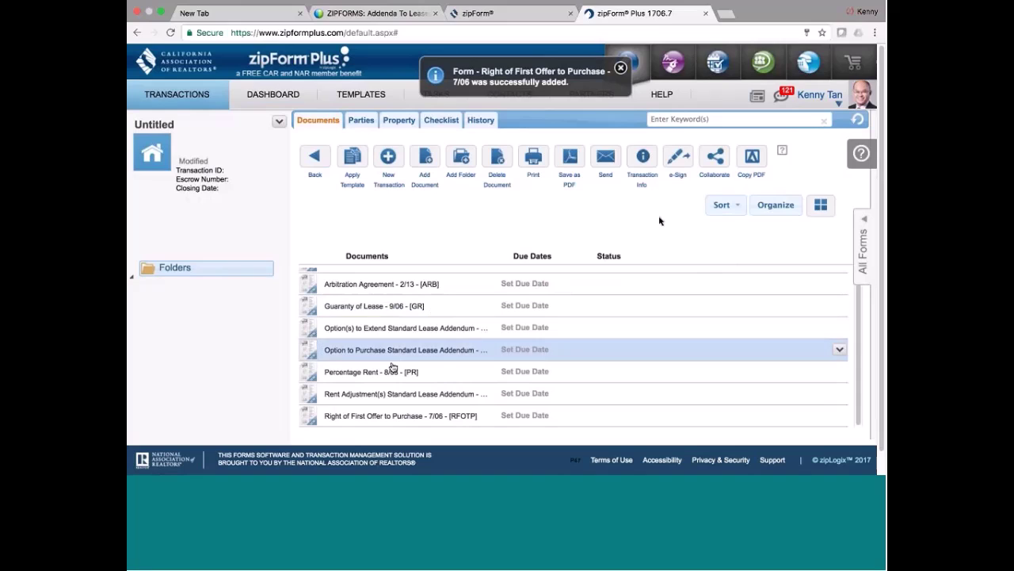
pyautogui.click(428, 416)
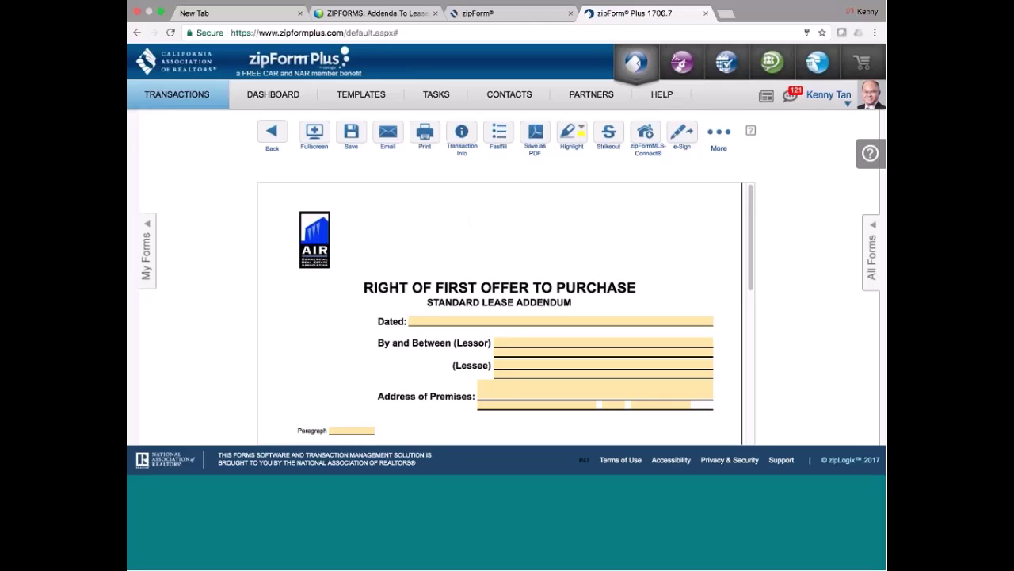
pyautogui.click(272, 132)
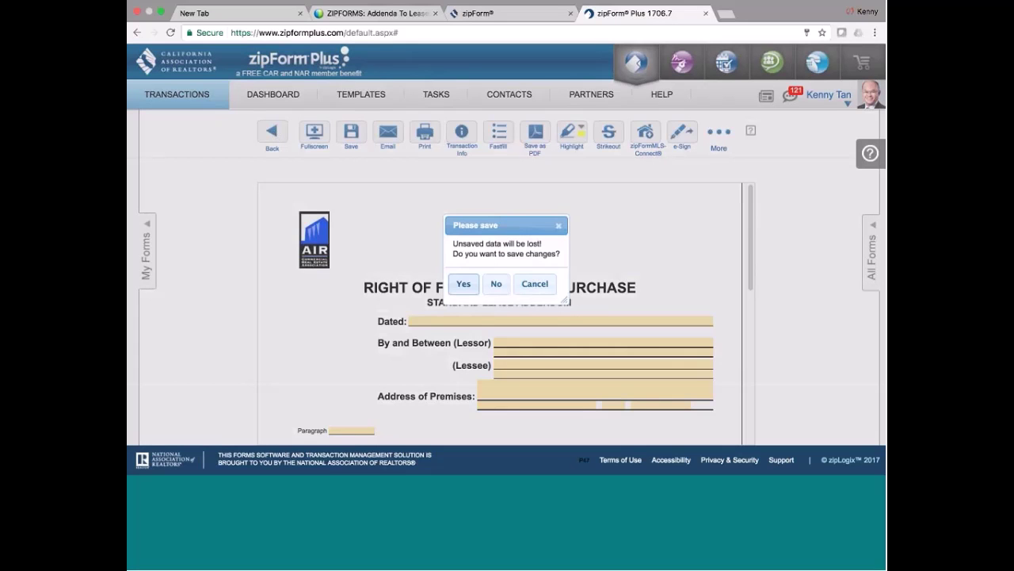
pyautogui.click(492, 293)
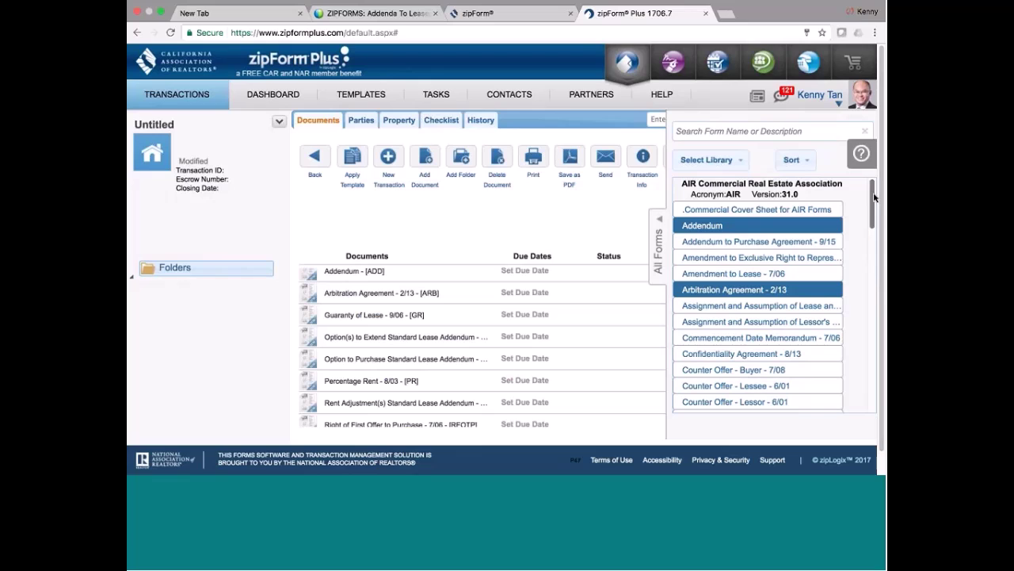
# Step: Add the Right of First Refusal to Lease Additional Space - 7/06 form to the transaction and open it
pyautogui.moveTo(875, 197); pyautogui.dragTo(873, 313)
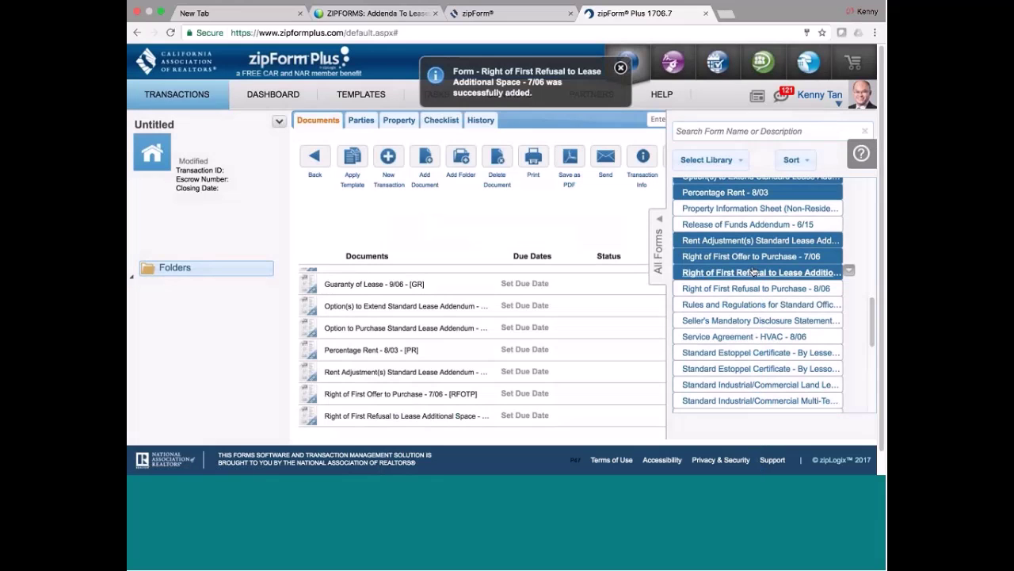
pyautogui.click(660, 220)
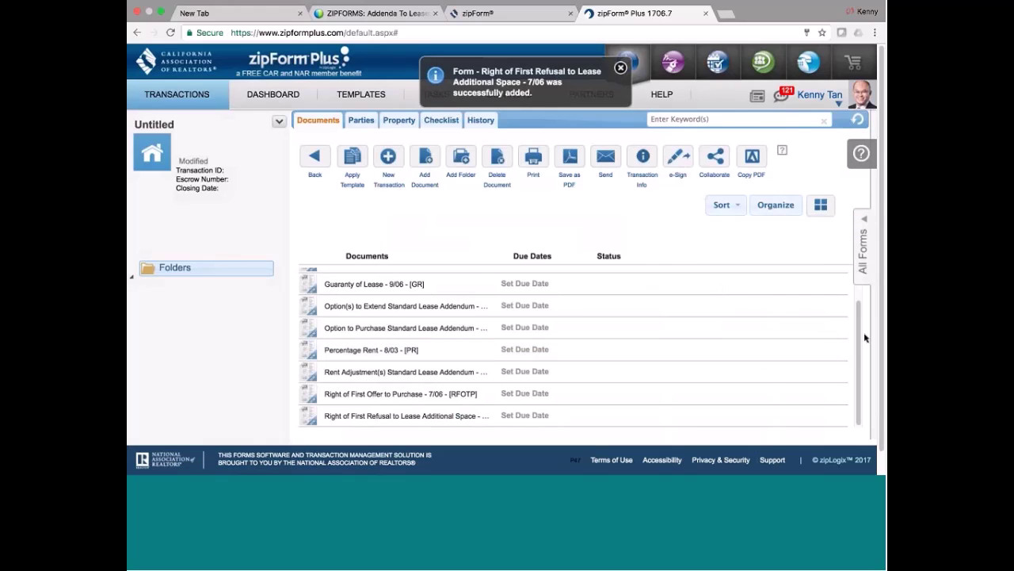
pyautogui.click(444, 417)
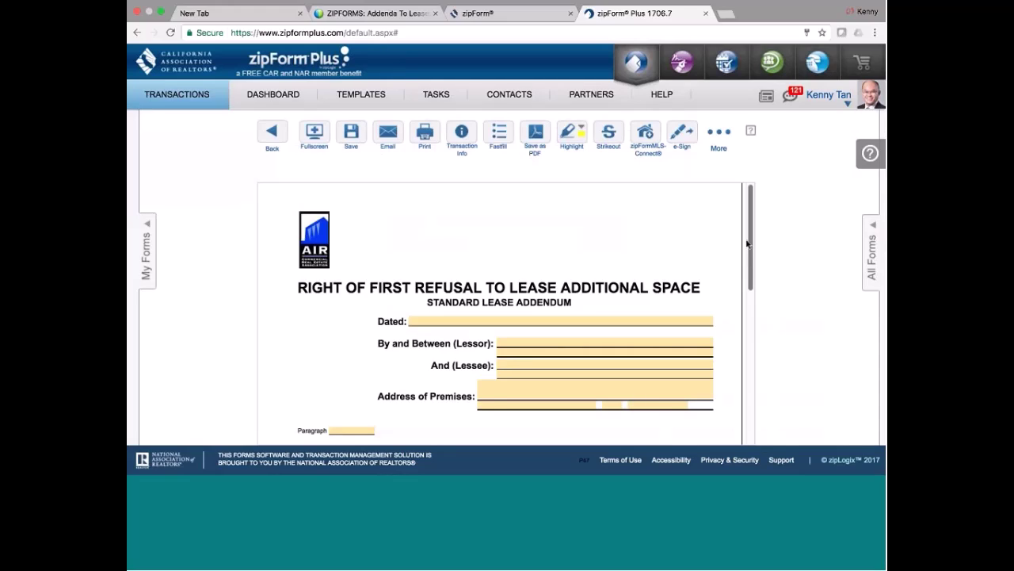
# Step: Review the additional-space addendum's header fields and paragraphs (a) to (d), and close the form without saving changes
pyautogui.scroll(-3, 753, 297)
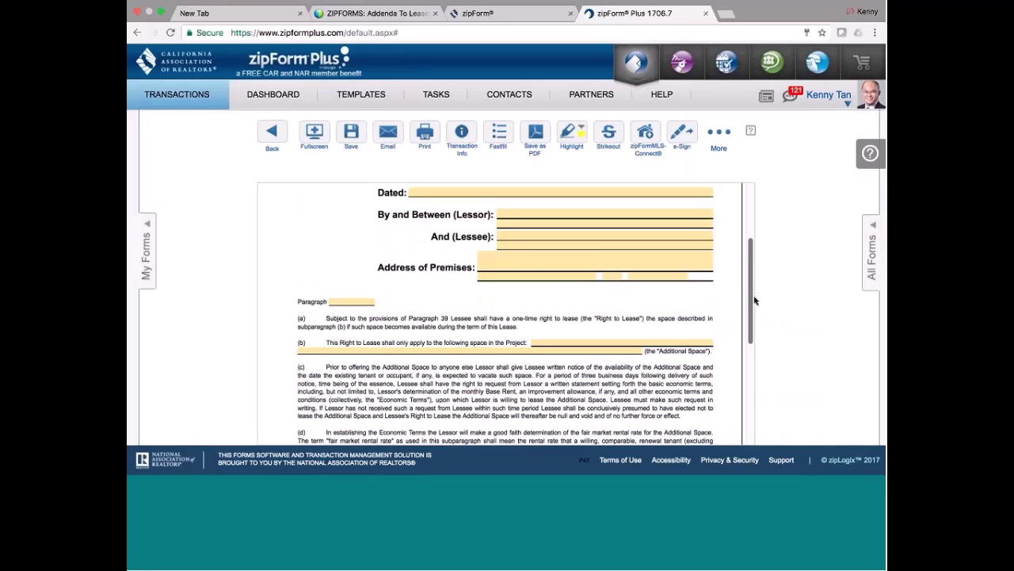
pyautogui.moveTo(753, 307); pyautogui.dragTo(772, 202)
pyautogui.scroll(2, 770, 208)
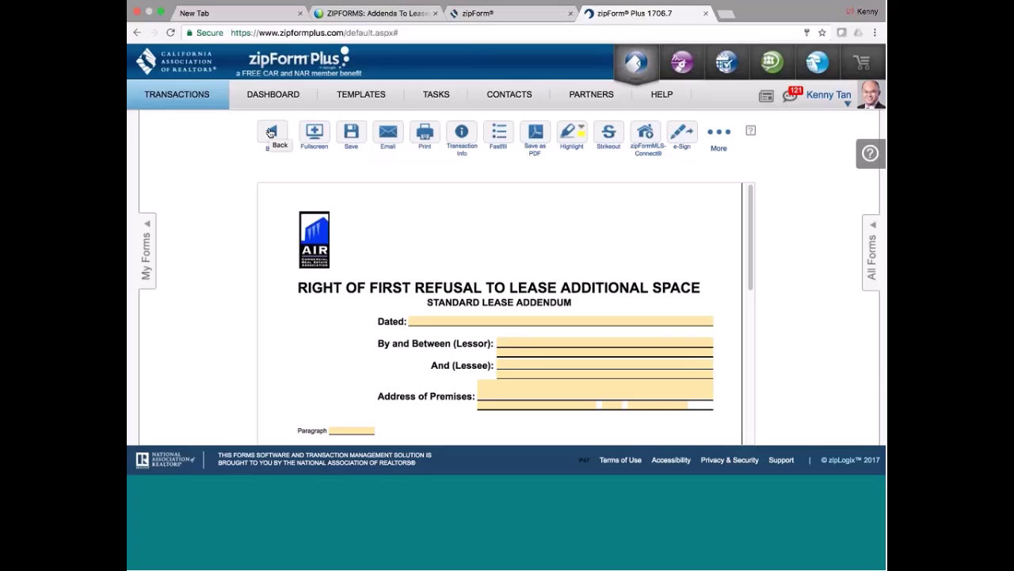
pyautogui.click(271, 133)
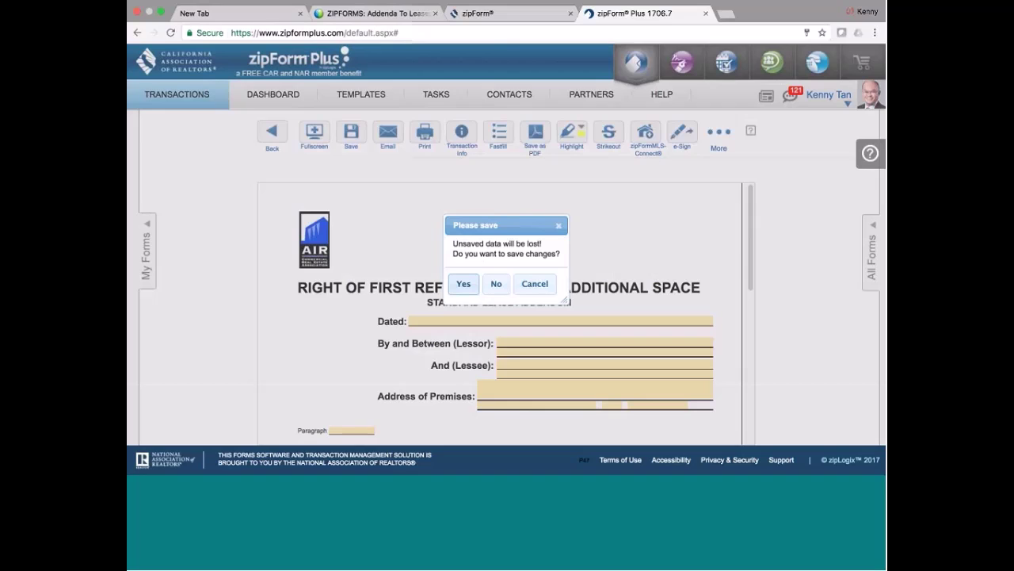
pyautogui.click(496, 284)
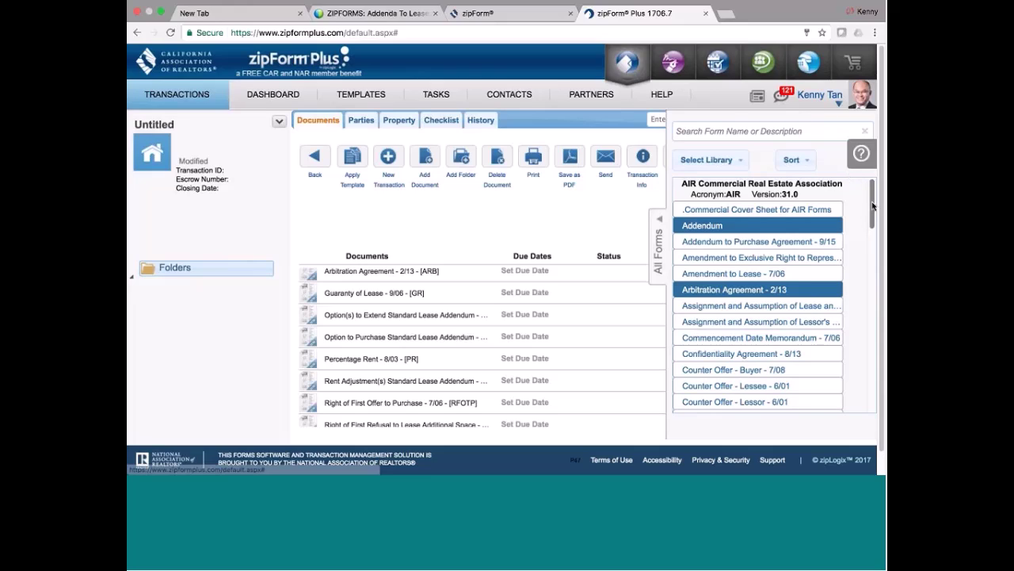
# Step: Add the Right of First Refusal to Purchase - 8/06 form to the transaction, and return to the full documents list
pyautogui.moveTo(872, 206); pyautogui.dragTo(873, 231)
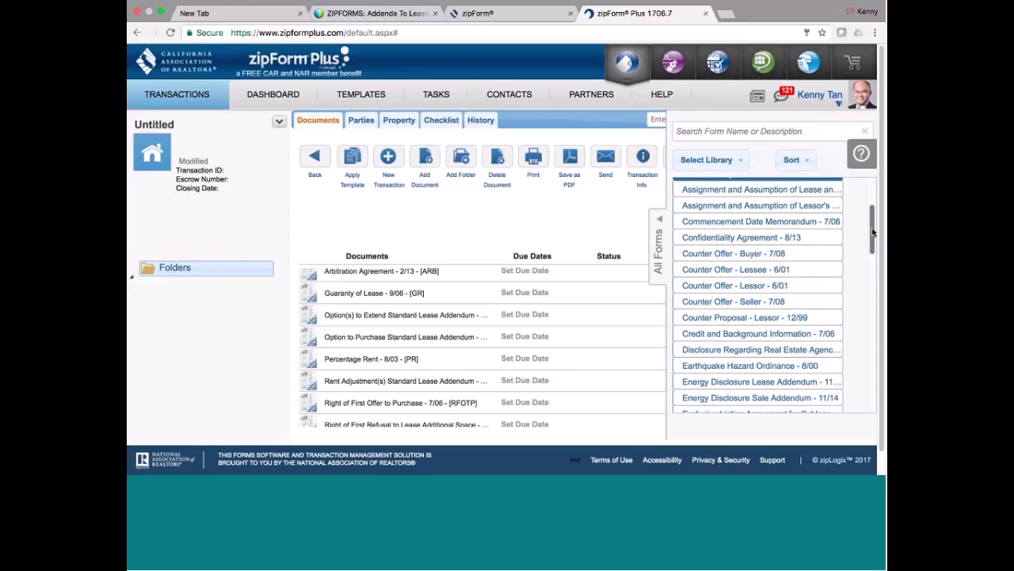
pyautogui.moveTo(872, 231); pyautogui.dragTo(870, 316)
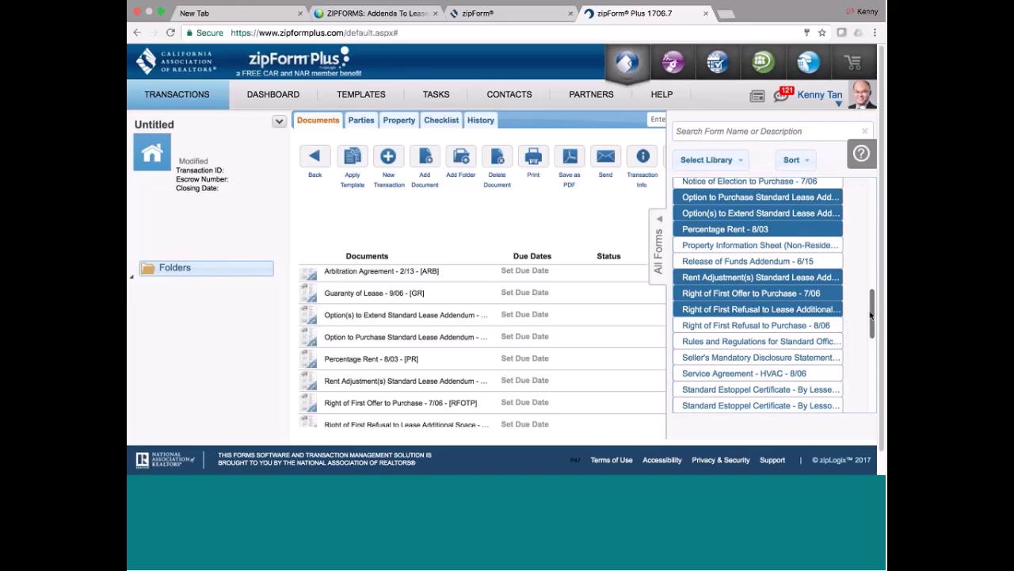
pyautogui.click(754, 326)
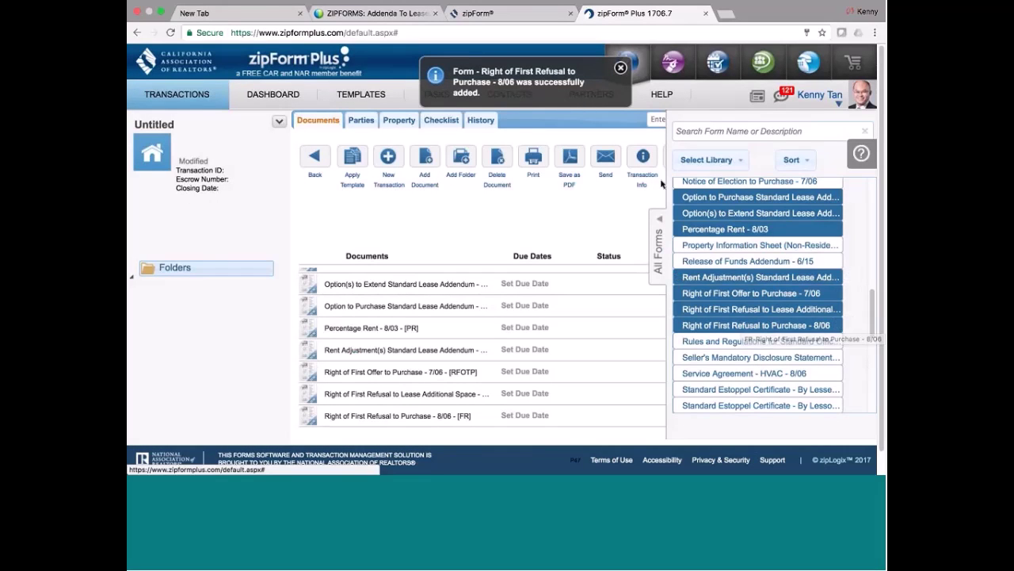
pyautogui.click(659, 242)
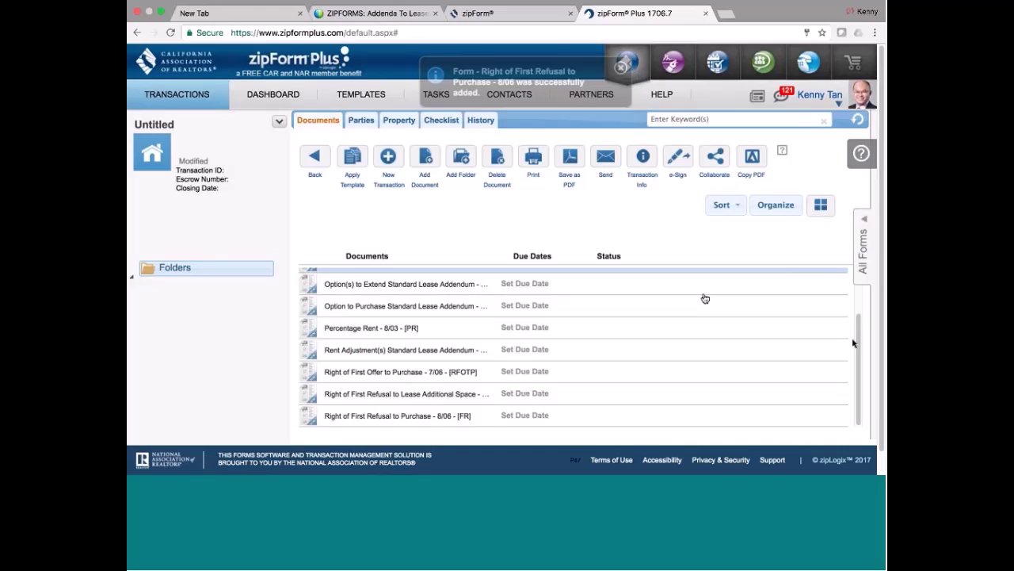
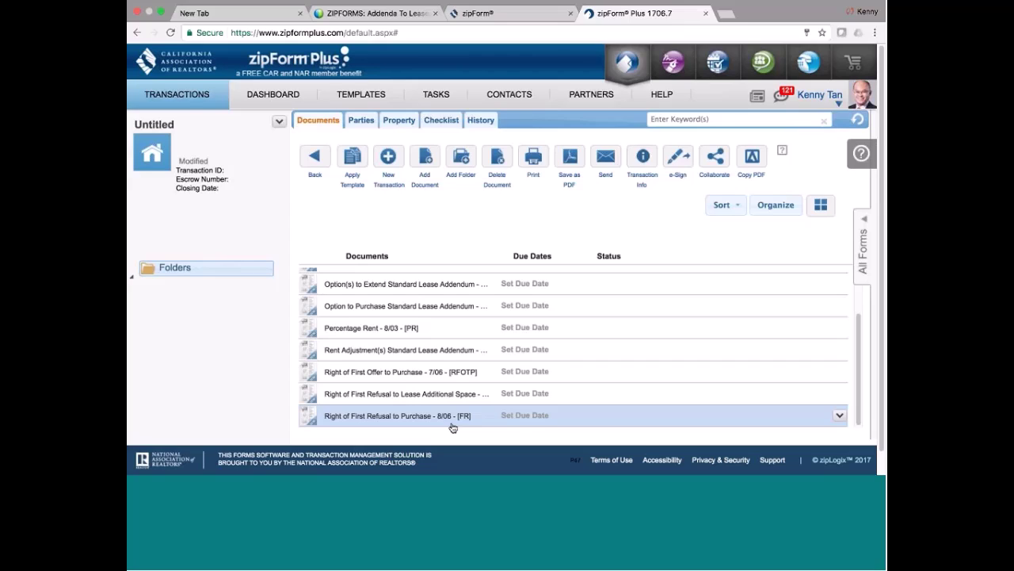
# Step: Leave the transaction without saving changes, and open a blank forms workspace with the AIR Commercial Real Estate Association library
pyautogui.click(311, 158)
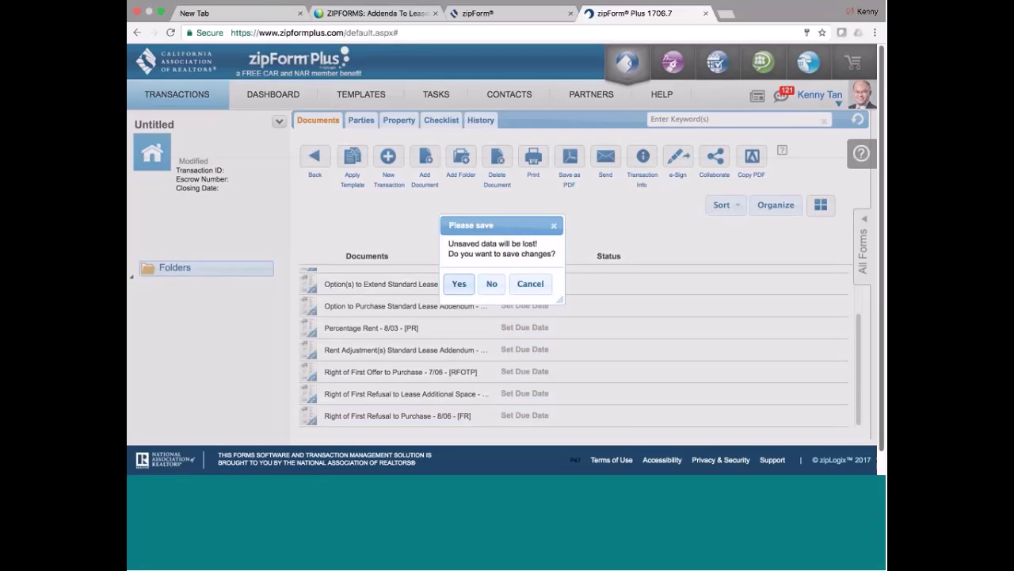
pyautogui.click(492, 286)
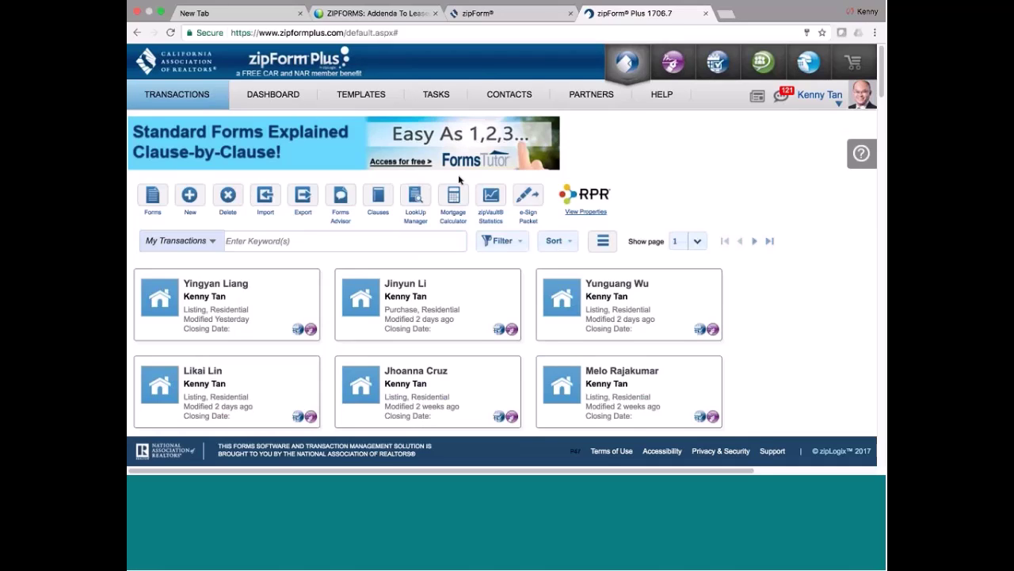
pyautogui.click(153, 198)
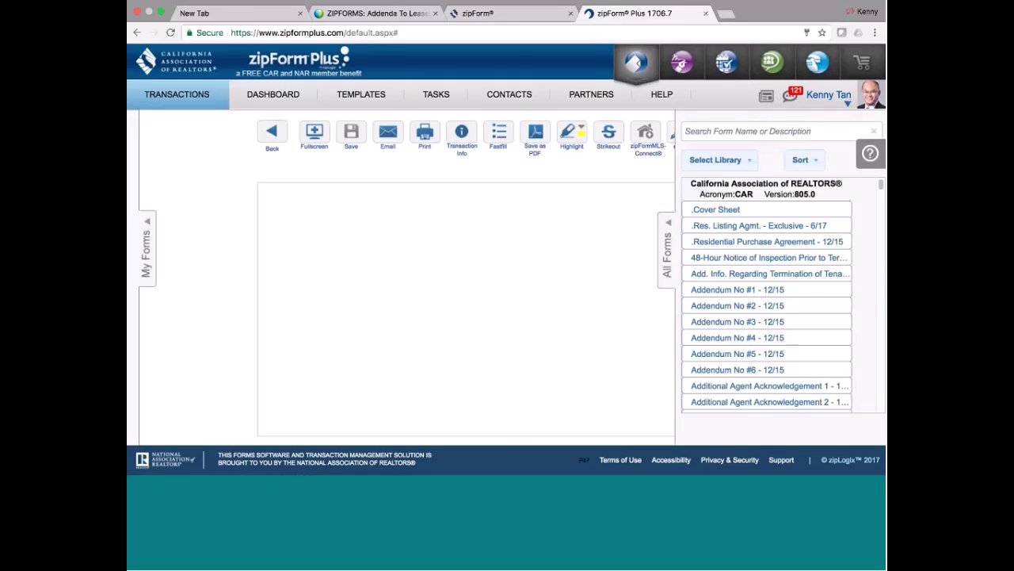
pyautogui.click(751, 162)
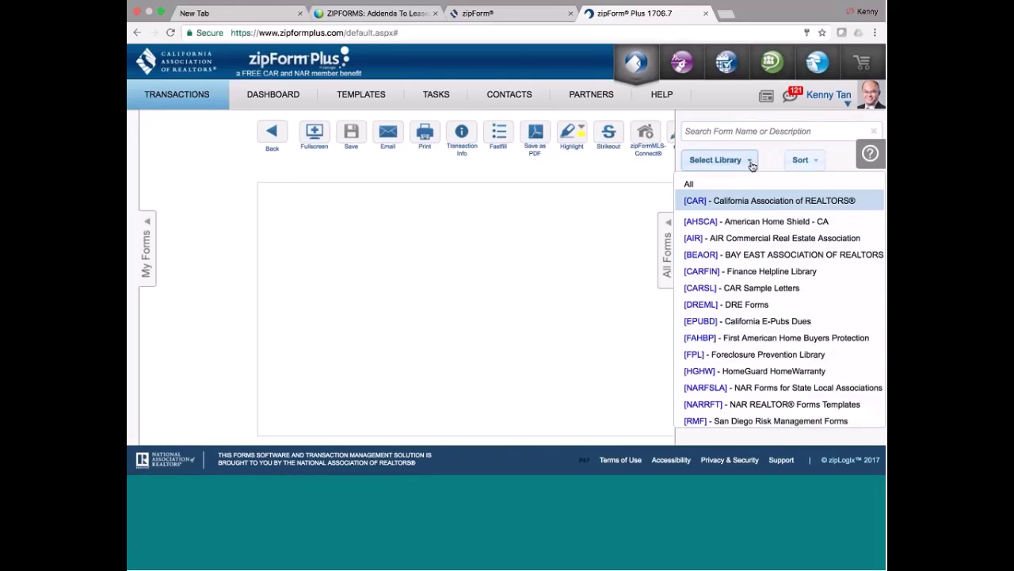
pyautogui.click(728, 239)
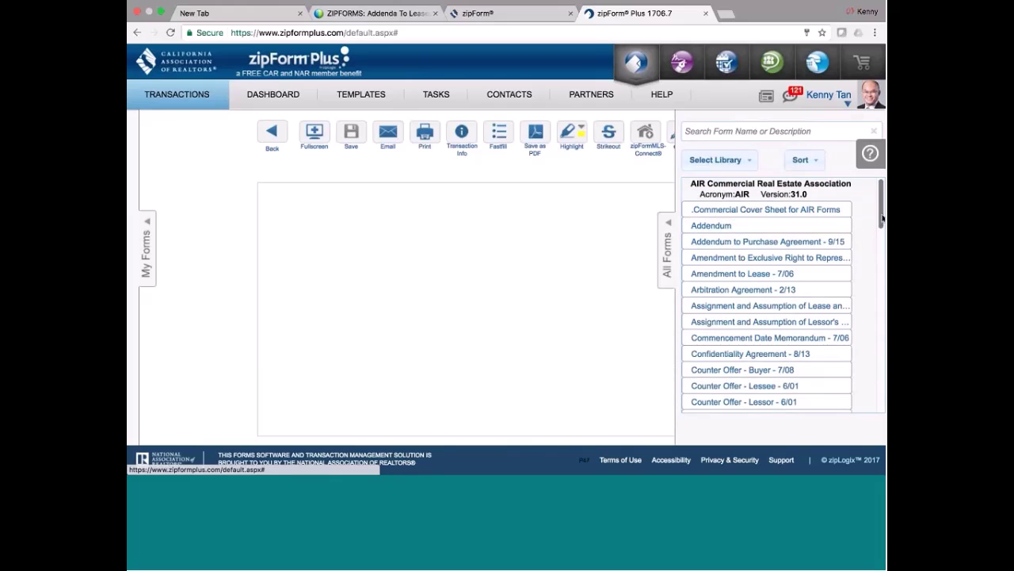
# Step: Add the Work Letter to Standard Office Lease - 9/99 form from the AIR library and collapse the forms list to show it in full
pyautogui.moveTo(882, 217); pyautogui.dragTo(874, 325)
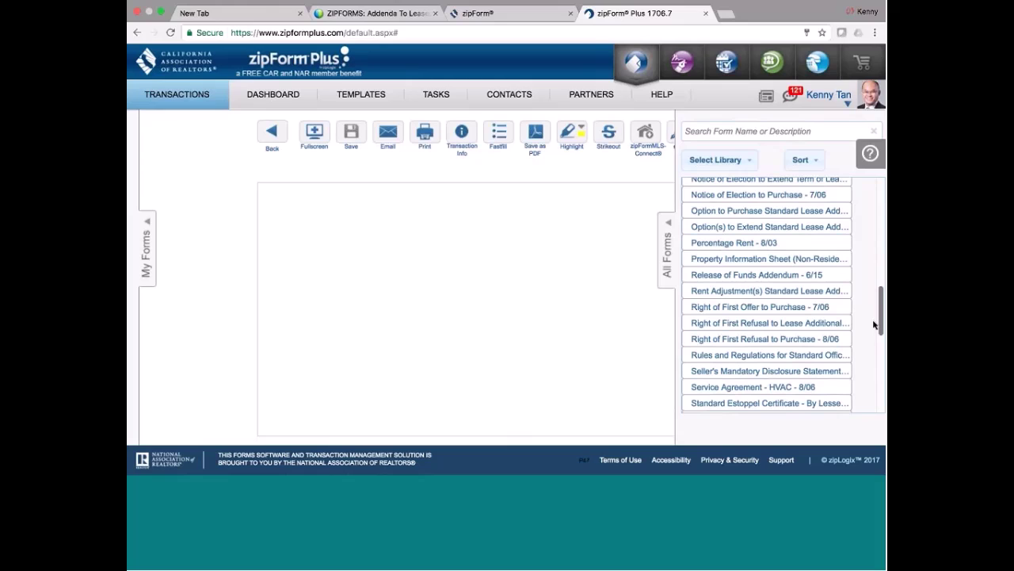
pyautogui.moveTo(875, 325); pyautogui.dragTo(872, 332)
pyautogui.scroll(-2, 872, 333)
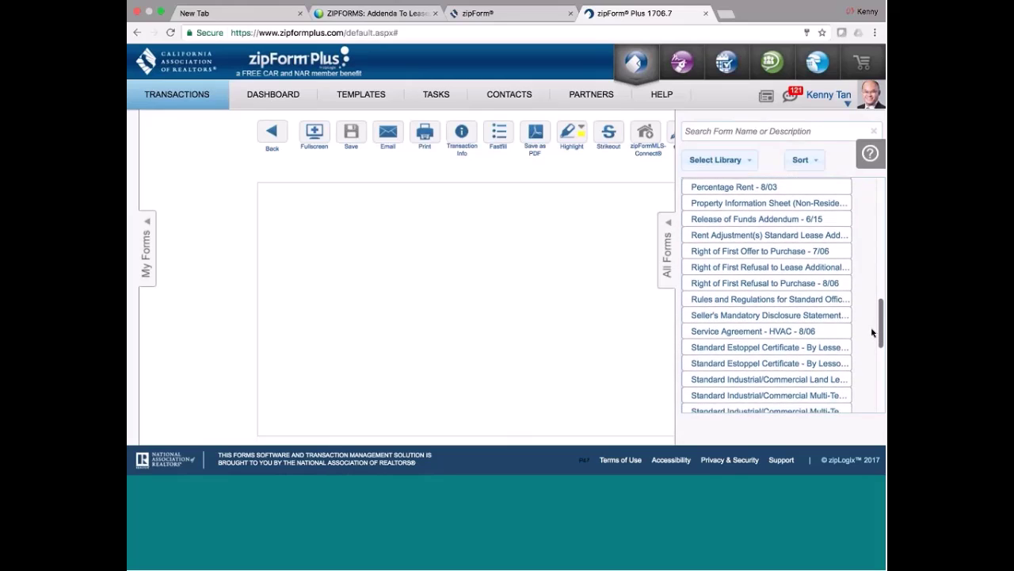
pyautogui.scroll(-4, 872, 333)
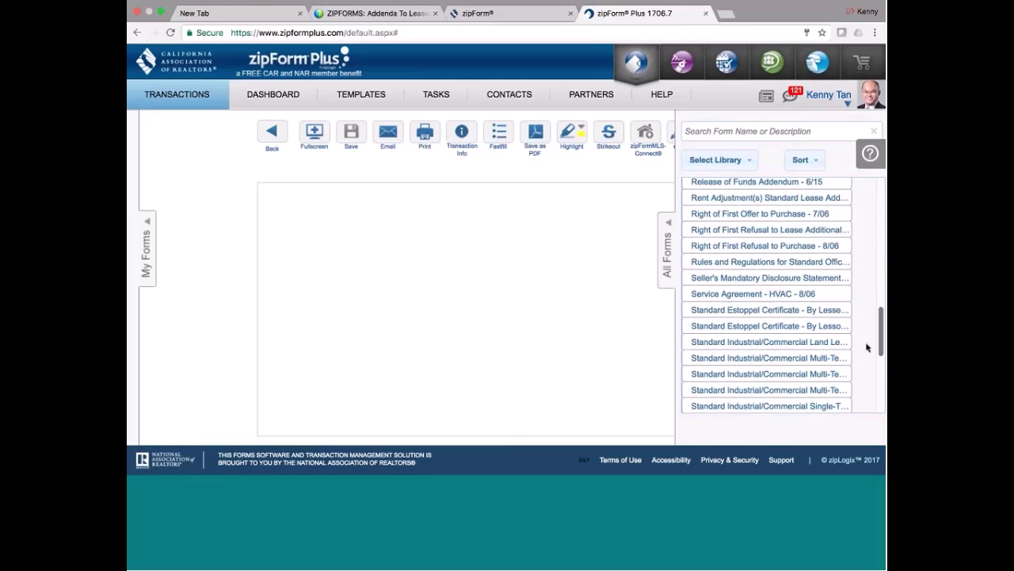
pyautogui.scroll(-5, 863, 360)
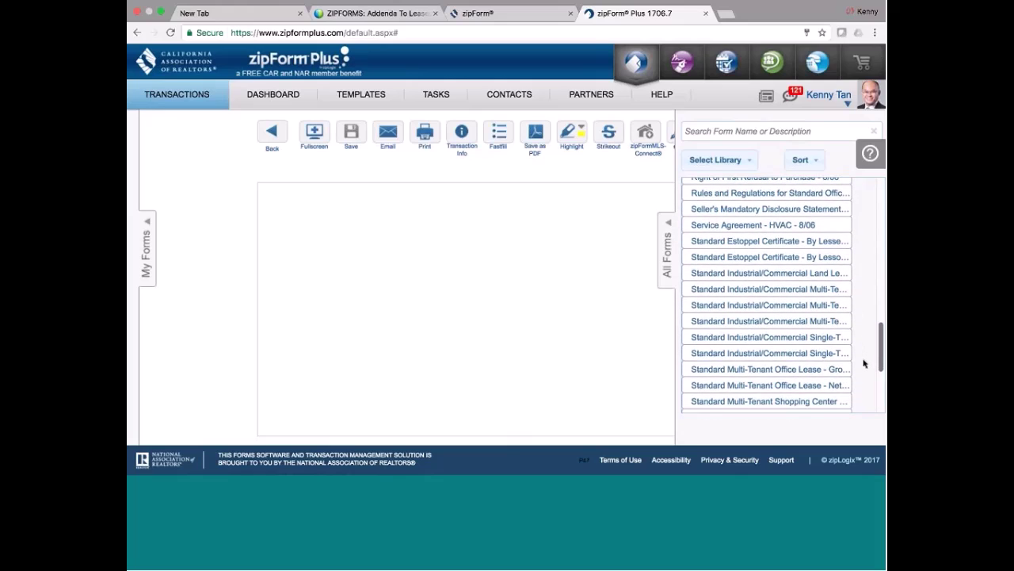
pyautogui.scroll(-2, 863, 372)
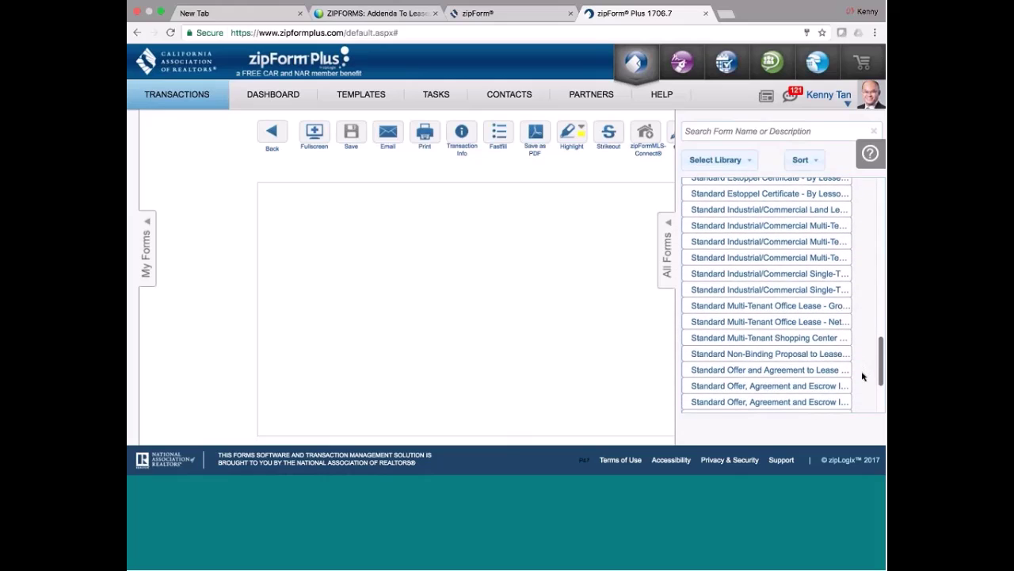
pyautogui.scroll(-4, 862, 381)
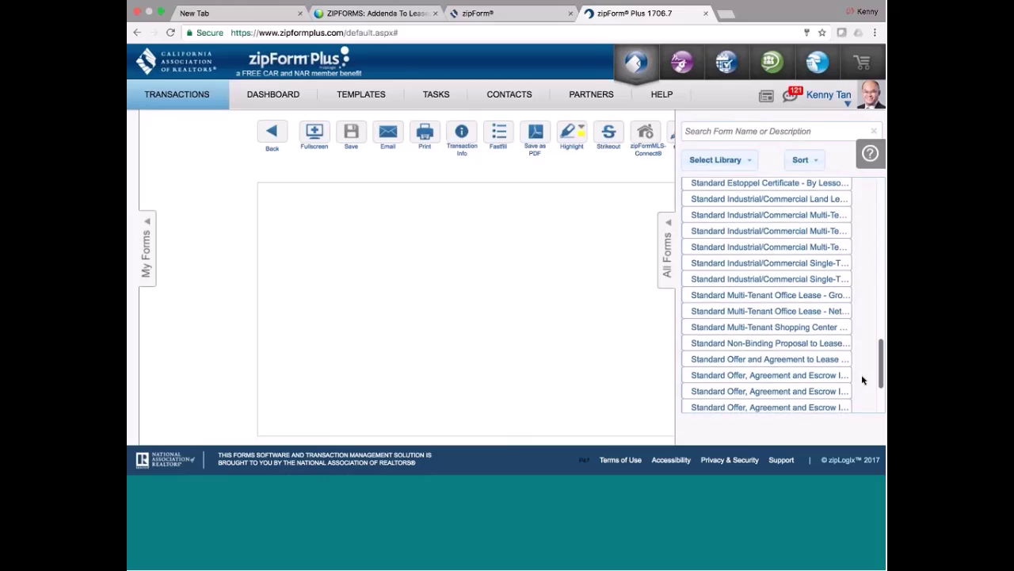
pyautogui.scroll(-2, 860, 396)
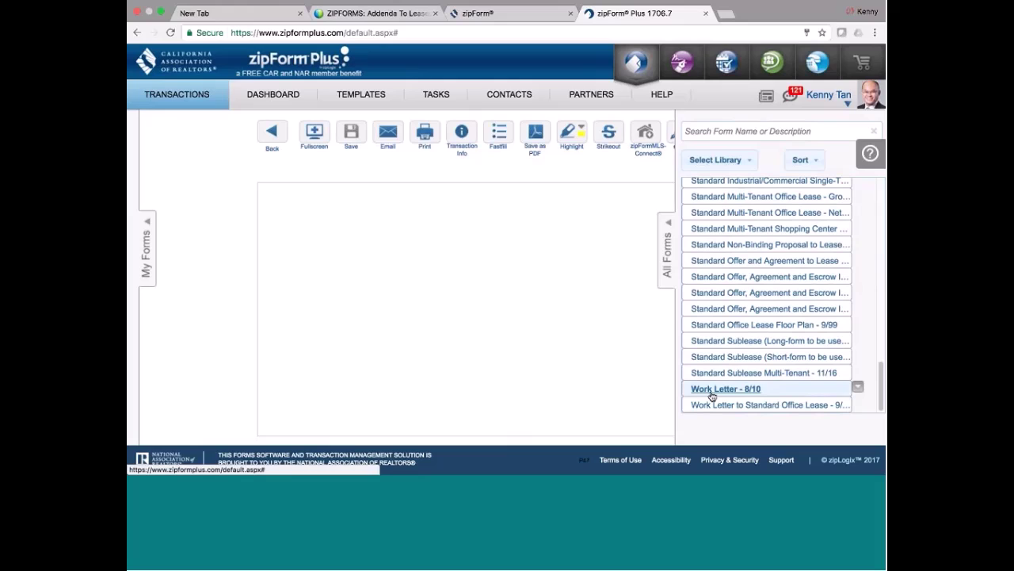
pyautogui.doubleClick(788, 404)
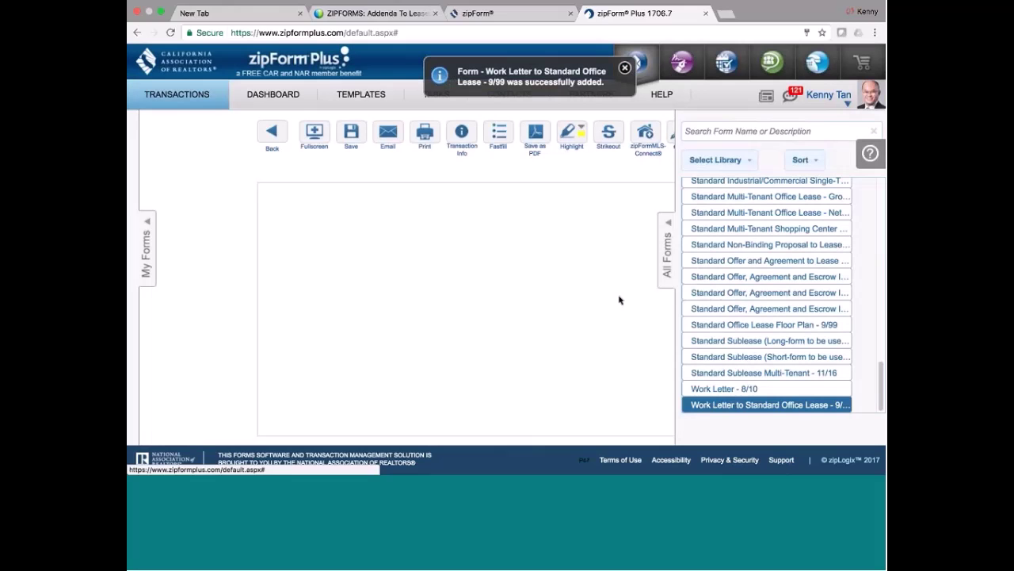
pyautogui.click(668, 224)
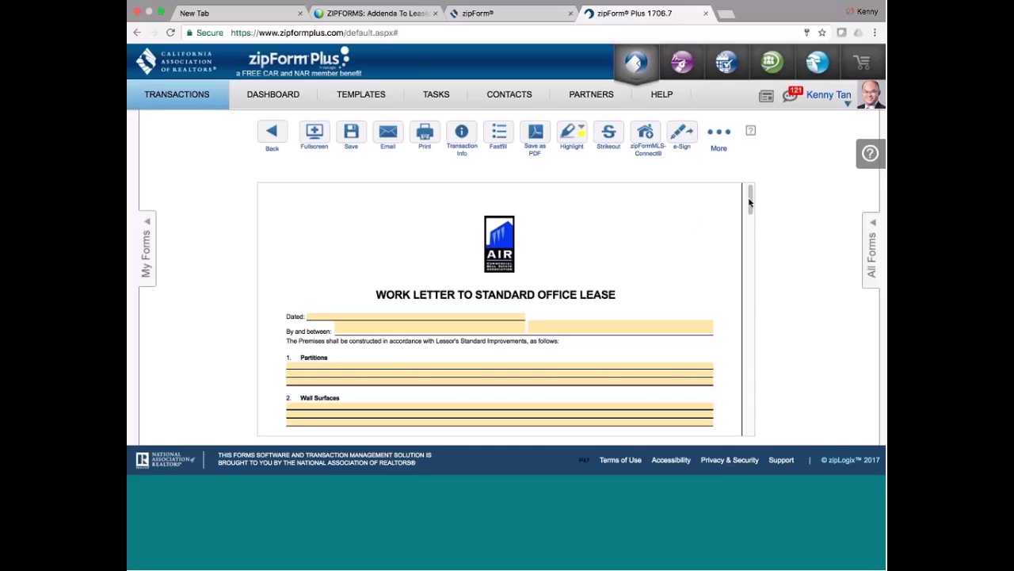
# Step: Review the work letter's date and party fields and its improvement items from Partitions through Entrance Doors
pyautogui.moveTo(750, 203)
pyautogui.mouseDown()
pyautogui.moveTo(755, 400)
pyautogui.moveTo(750, 199)
pyautogui.mouseUp()
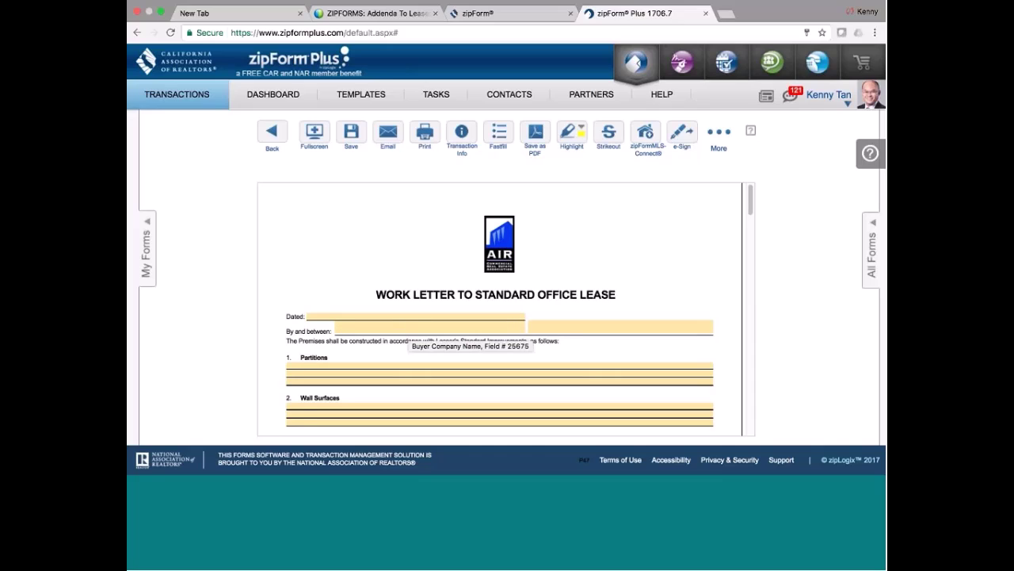
pyautogui.scroll(-3, 749, 213)
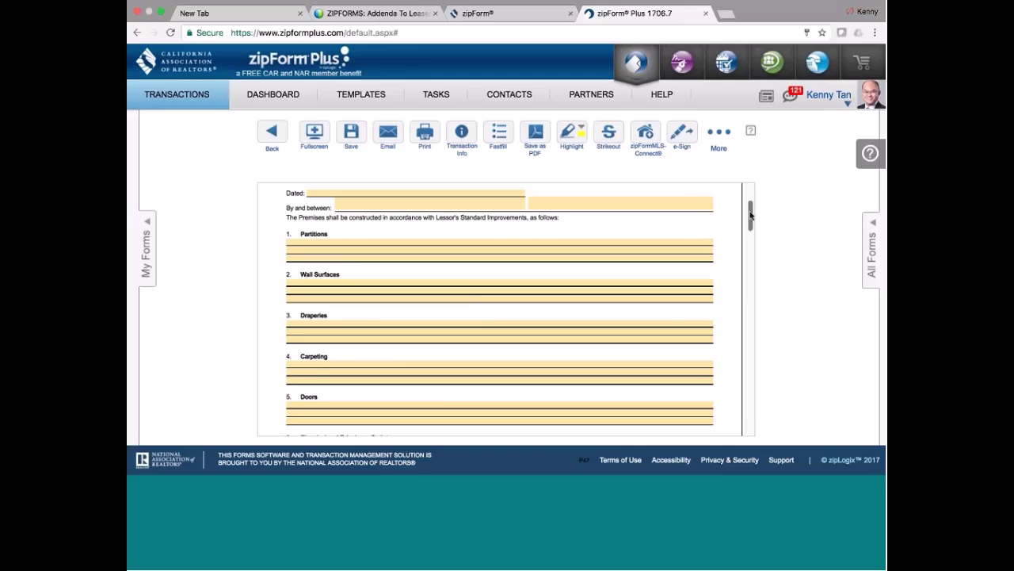
pyautogui.moveTo(750, 215); pyautogui.dragTo(750, 234)
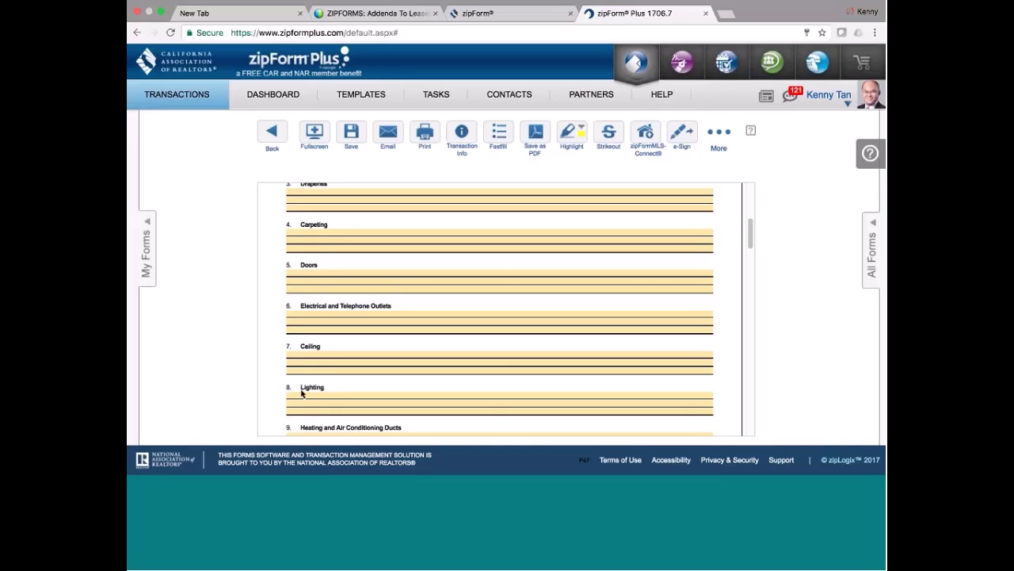
pyautogui.moveTo(750, 239); pyautogui.dragTo(749, 252)
pyautogui.moveTo(750, 257); pyautogui.dragTo(746, 291)
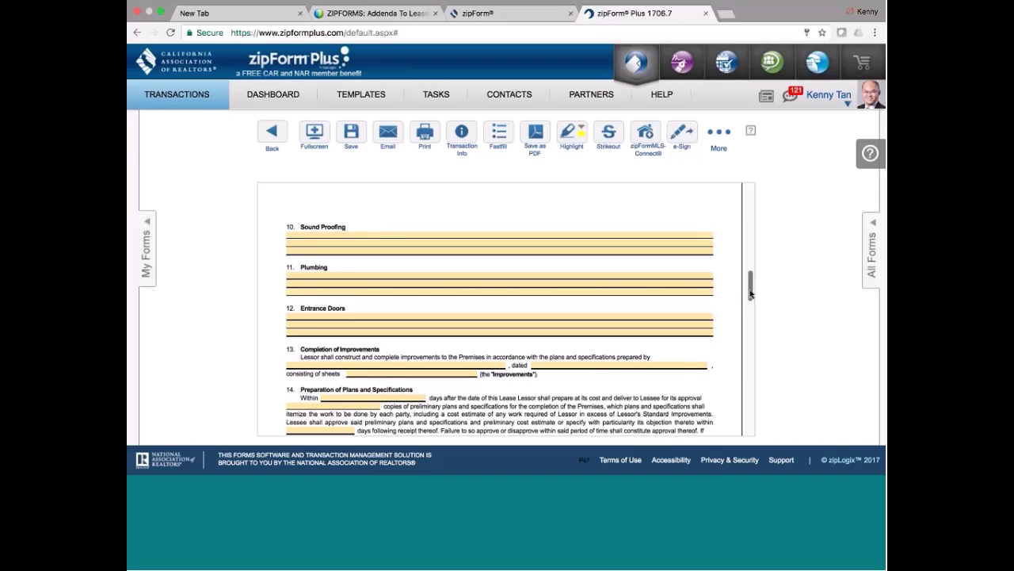
# Step: Review the work letter's paragraphs 13 to 20, from Completion of Improvements to Acceptance of Premises, and return to the form's beginning
pyautogui.moveTo(752, 290); pyautogui.dragTo(755, 309)
pyautogui.scroll(-1, 755, 308)
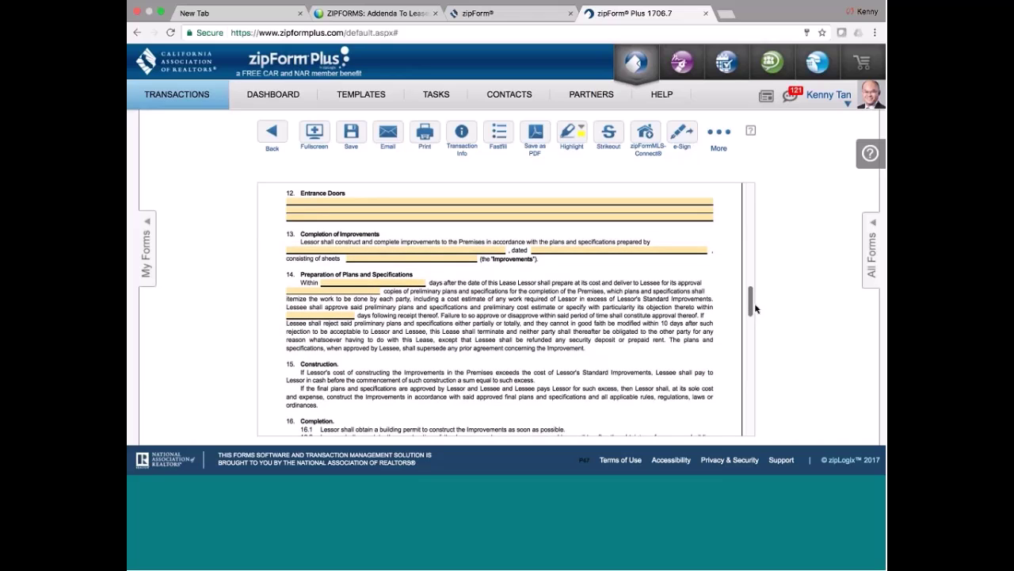
pyautogui.scroll(-1, 755, 310)
pyautogui.moveTo(755, 311); pyautogui.dragTo(754, 367)
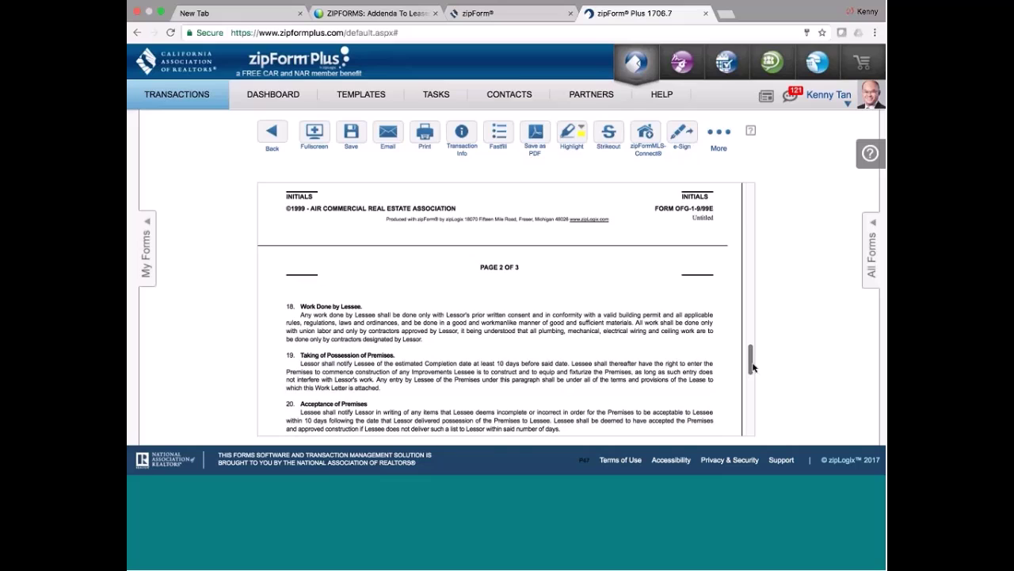
pyautogui.moveTo(753, 367); pyautogui.dragTo(750, 379)
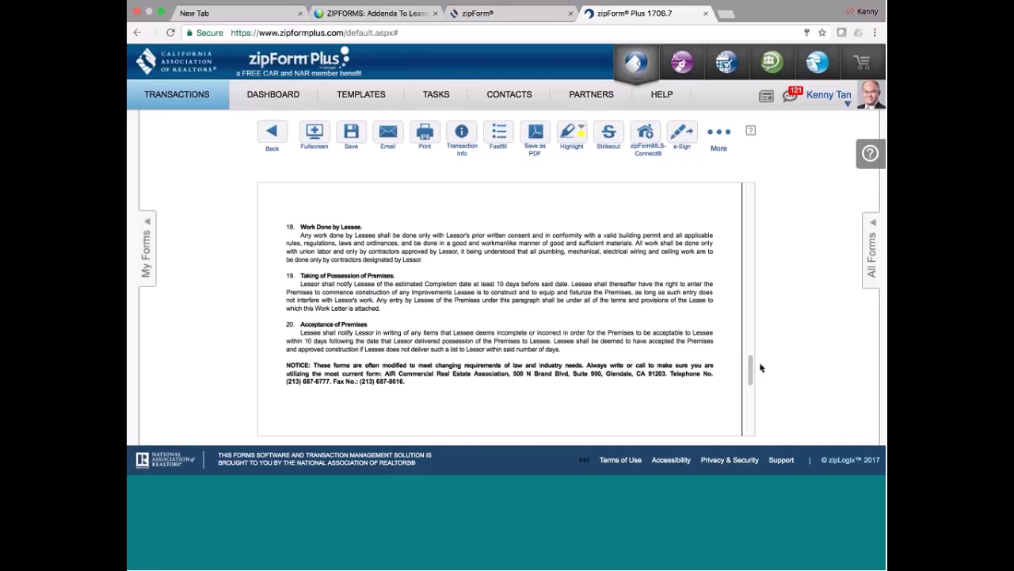
pyautogui.moveTo(745, 378)
pyautogui.mouseDown()
pyautogui.moveTo(748, 194)
pyautogui.moveTo(764, 396)
pyautogui.moveTo(762, 379)
pyautogui.mouseUp()
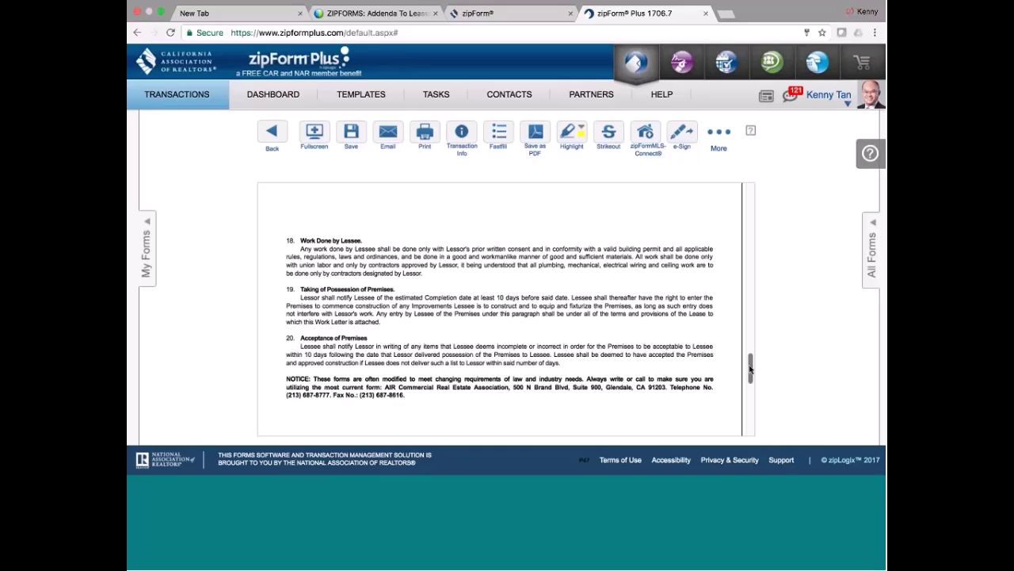
pyautogui.moveTo(750, 369); pyautogui.dragTo(740, 341)
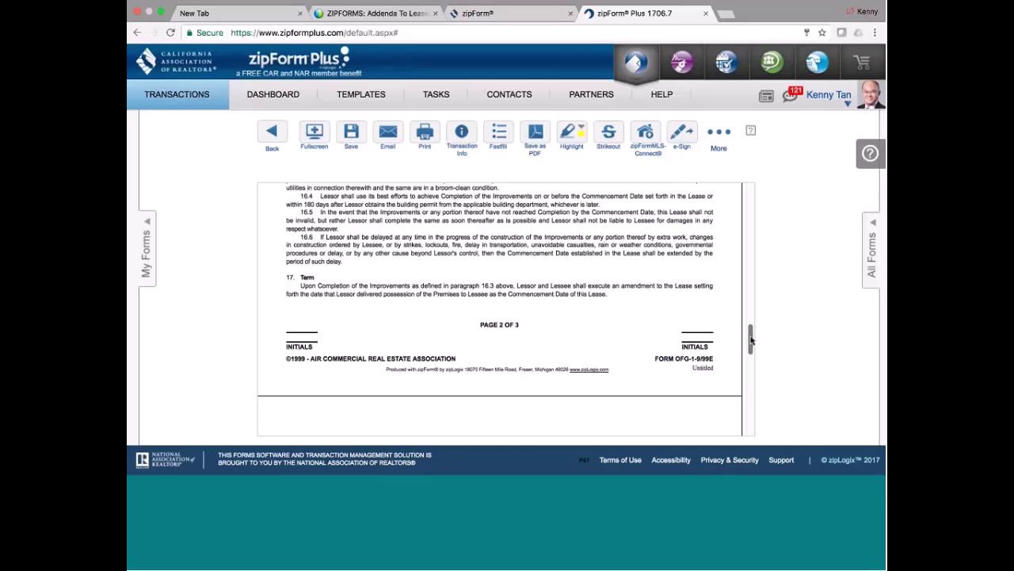
pyautogui.moveTo(751, 340); pyautogui.dragTo(750, 336)
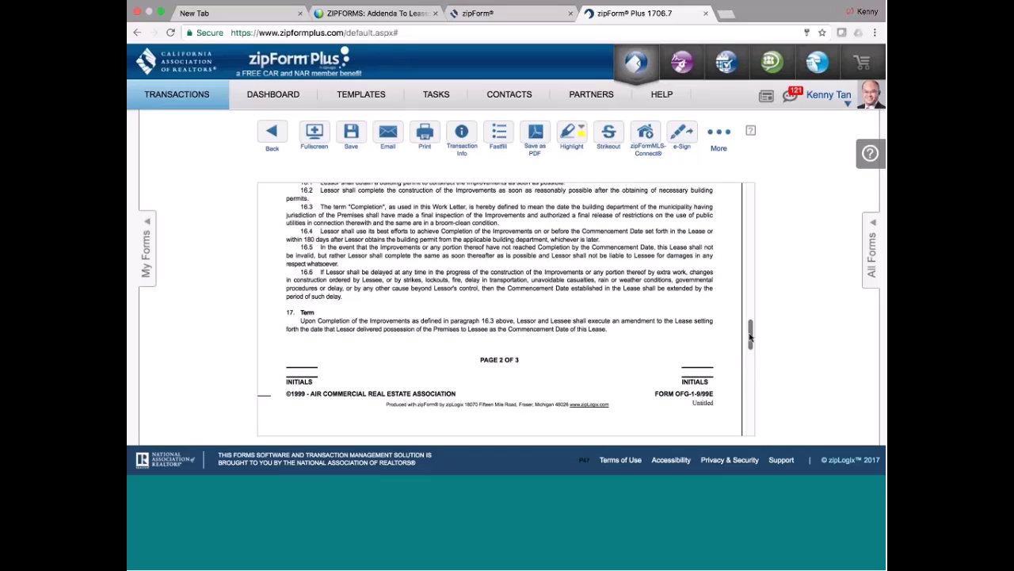
pyautogui.moveTo(750, 338); pyautogui.dragTo(743, 190)
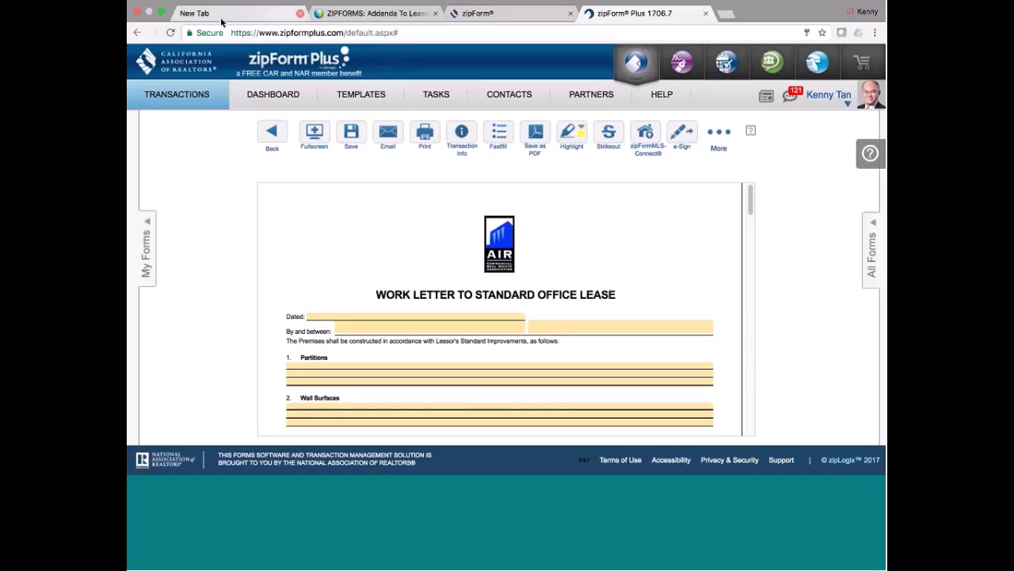
# Step: Close the work letter without saving changes, and browse further down the AIR form library from the transaction's documents list
pyautogui.click(278, 141)
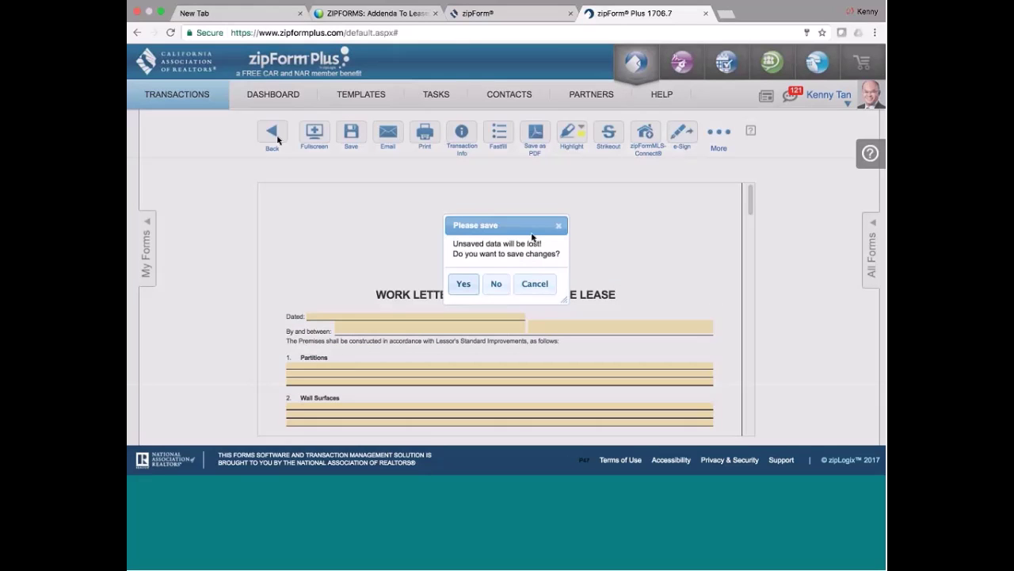
pyautogui.click(499, 283)
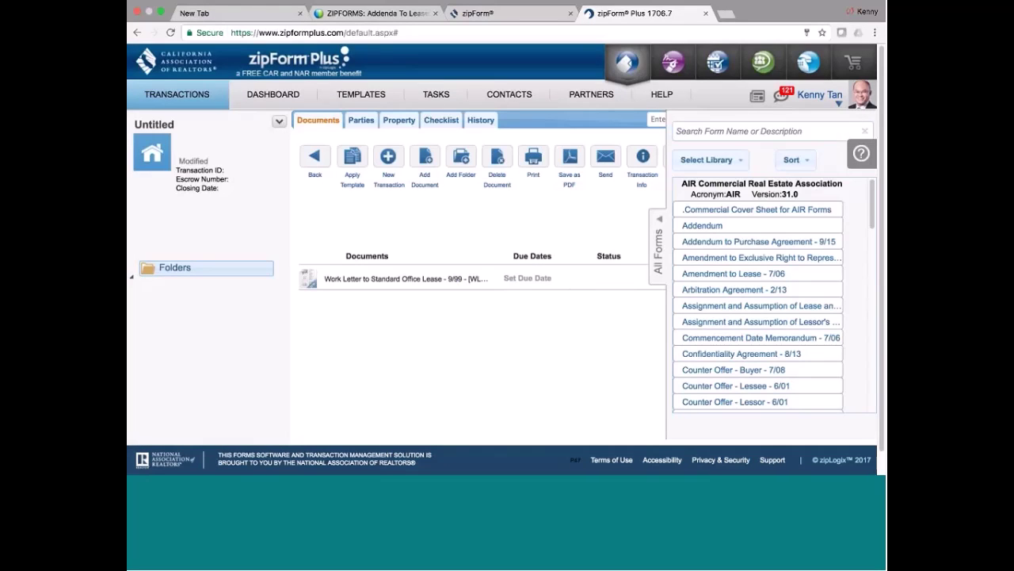
pyautogui.moveTo(872, 202); pyautogui.dragTo(872, 350)
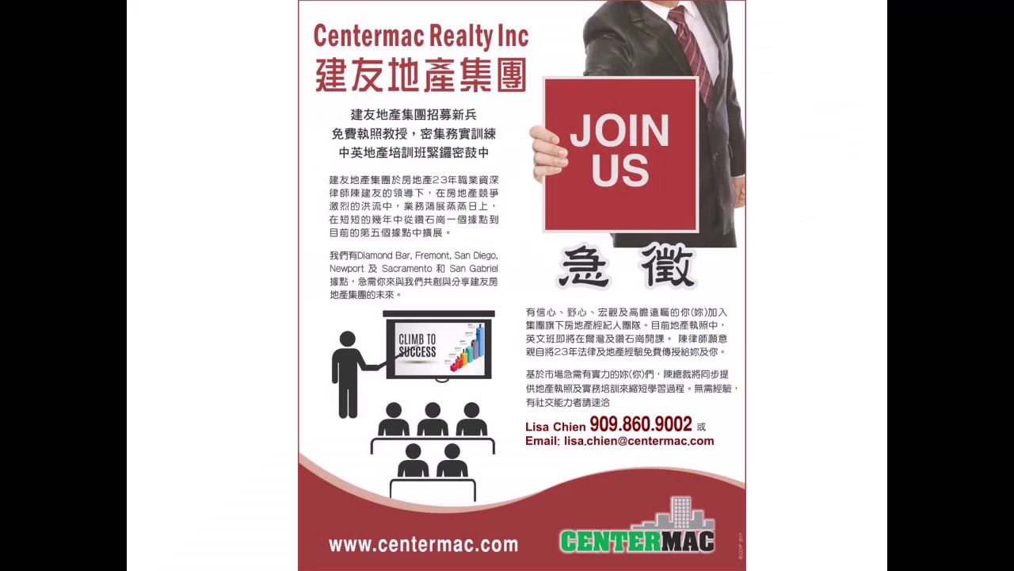